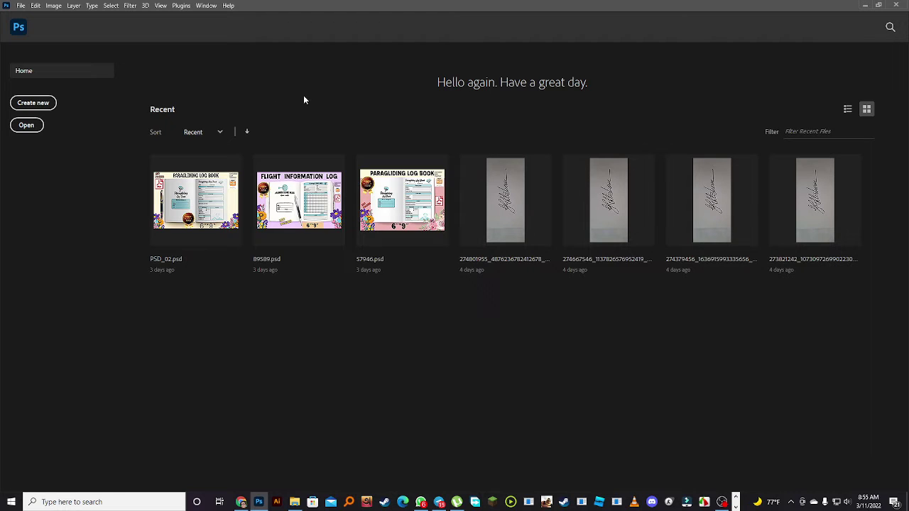
Create a new 2000 × 1500 px document at 72 ppi named class-1.
left_click(33, 105)
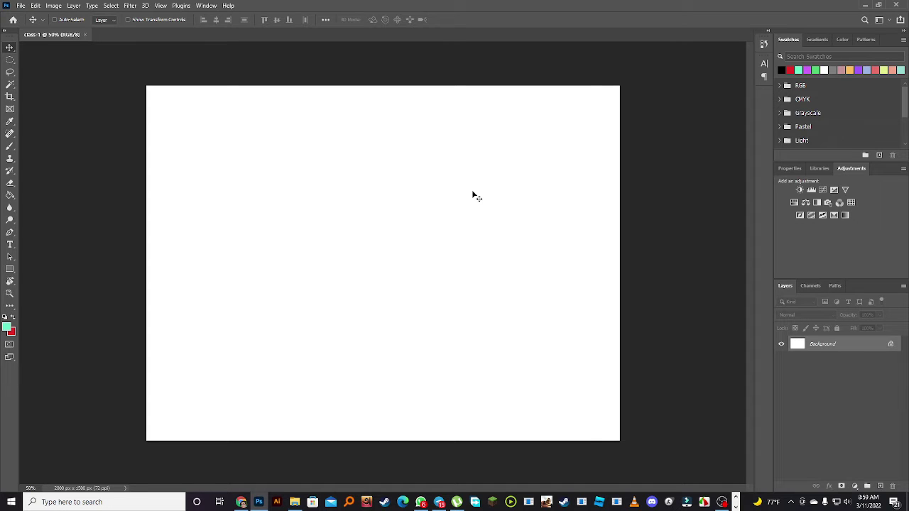
scroll(471, 190, "up", 1)
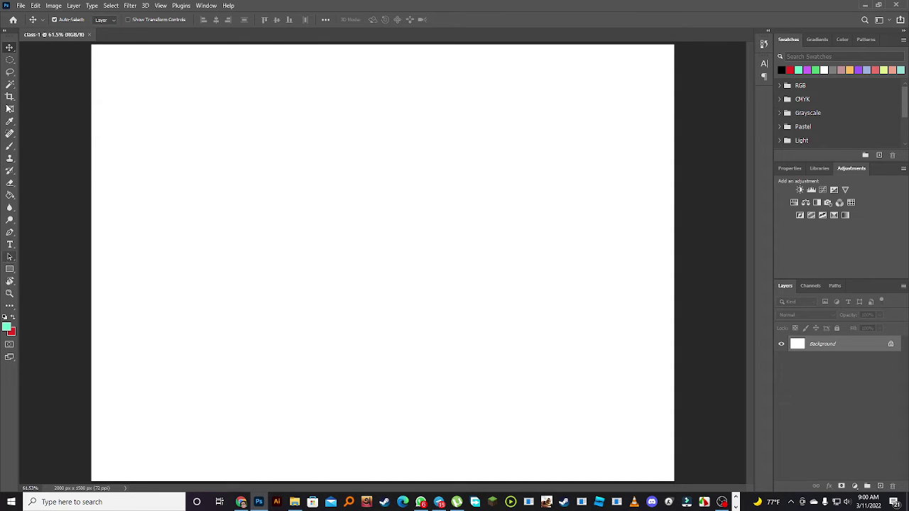
Examine the option settings of the Elliptical Marquee, Crop and Move tools.
left_click(10, 60)
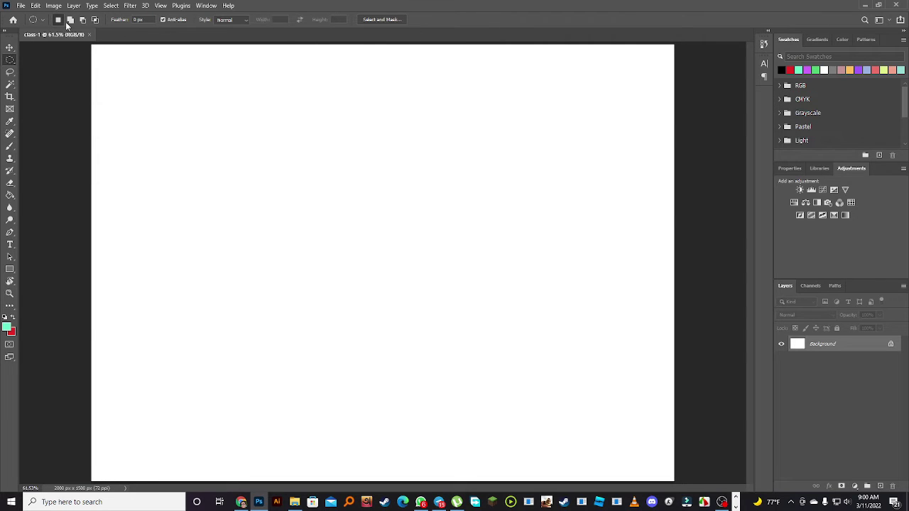
left_click(9, 97)
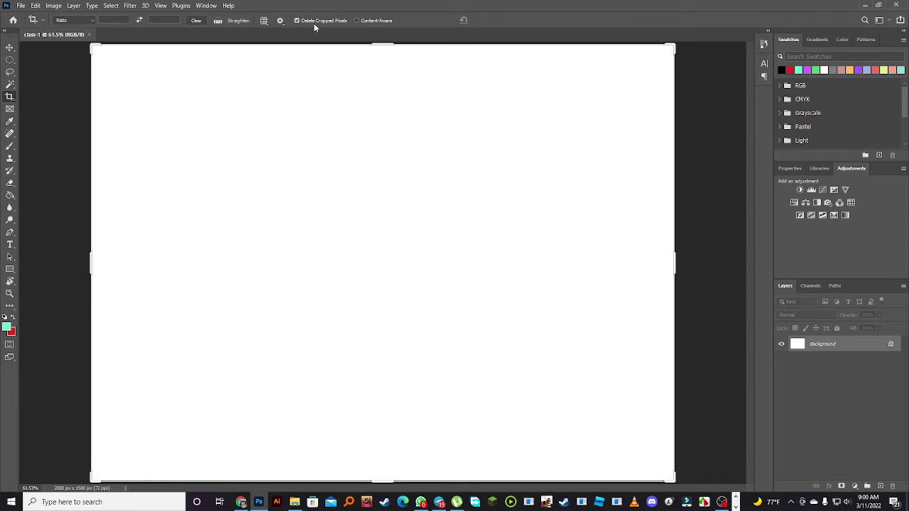
left_click(10, 48)
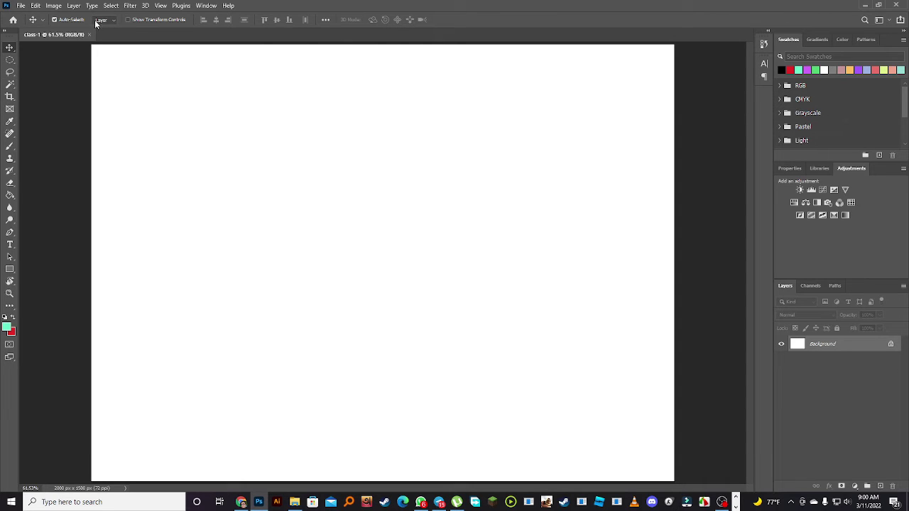
left_click(10, 60)
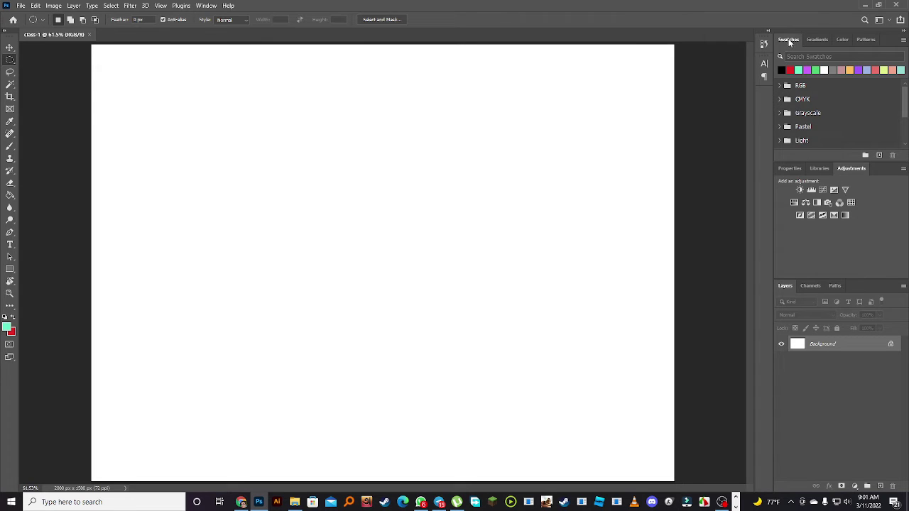
Pull the Swatches panel out of its group and restore it to the first position.
left_click_drag(789, 40, 411, 148)
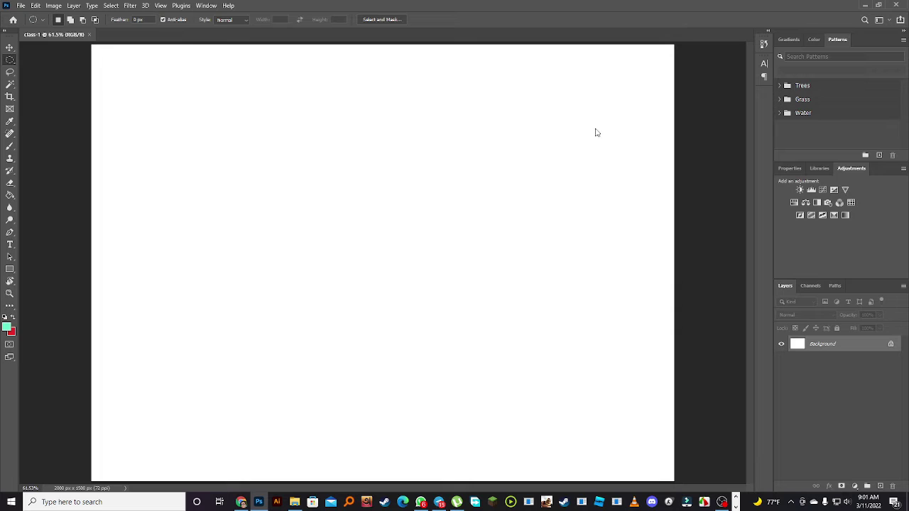
left_click(853, 44)
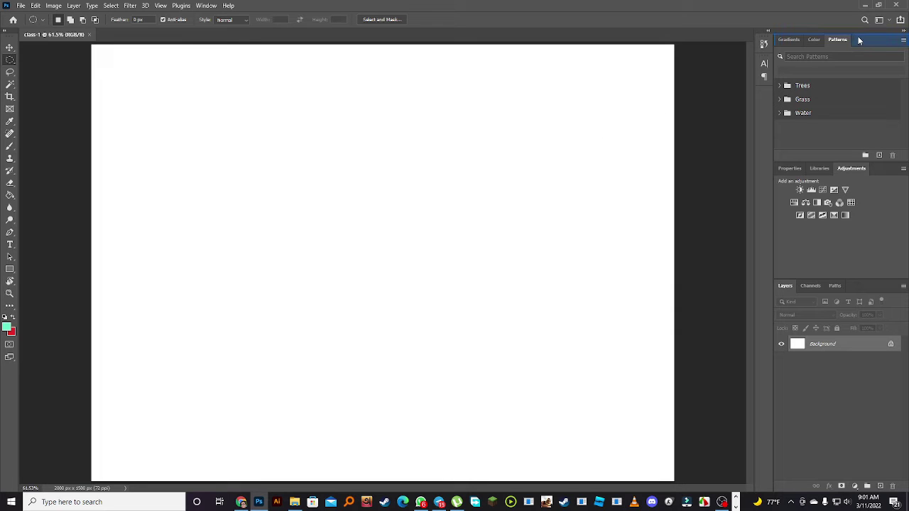
left_click_drag(861, 40, 783, 43)
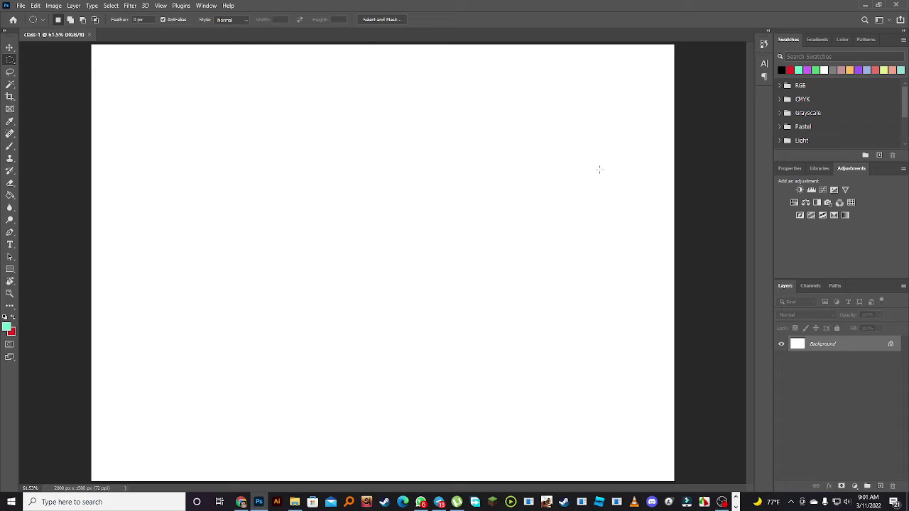
Compare the option settings of the Move, Lasso, Magic Wand and Crop tools, ending on the Move tool.
left_click(9, 46)
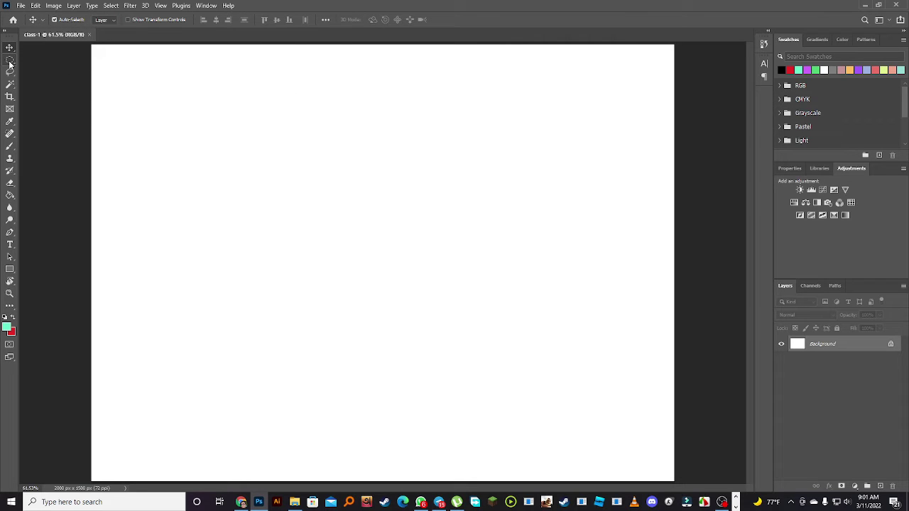
left_click(10, 72)
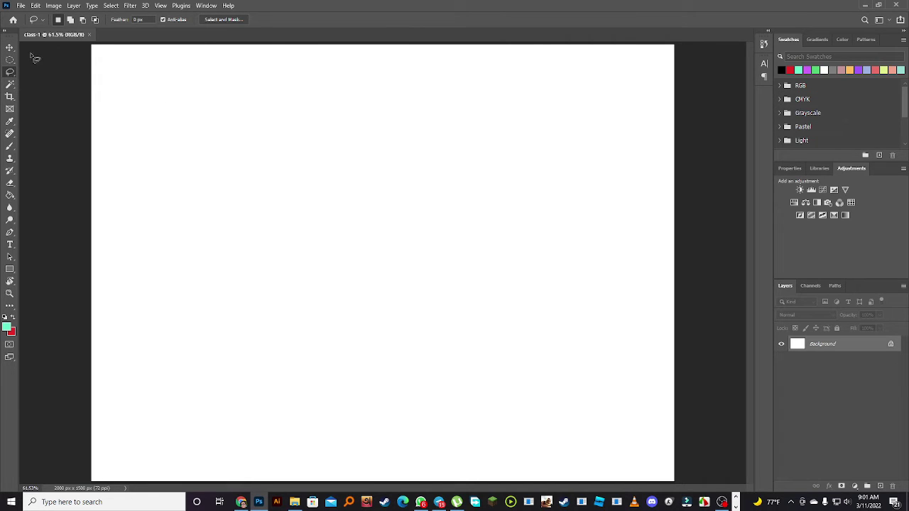
left_click(13, 87)
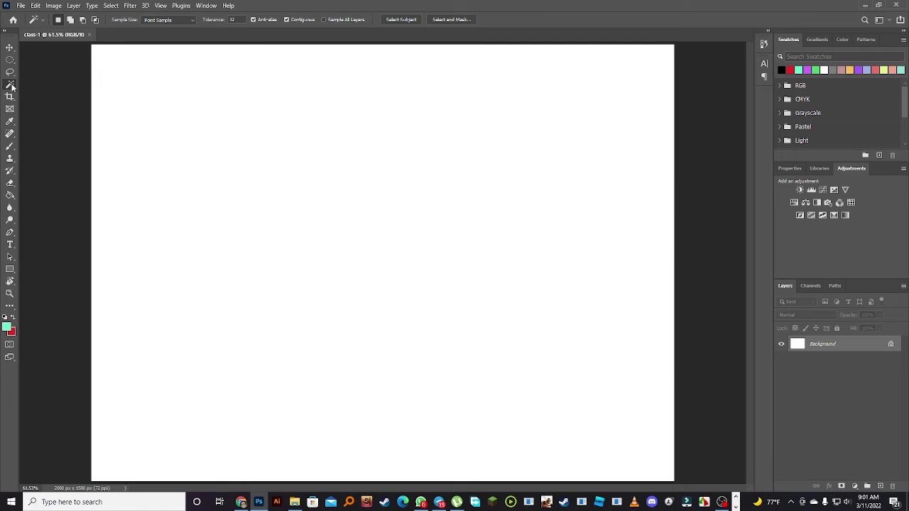
left_click(10, 97)
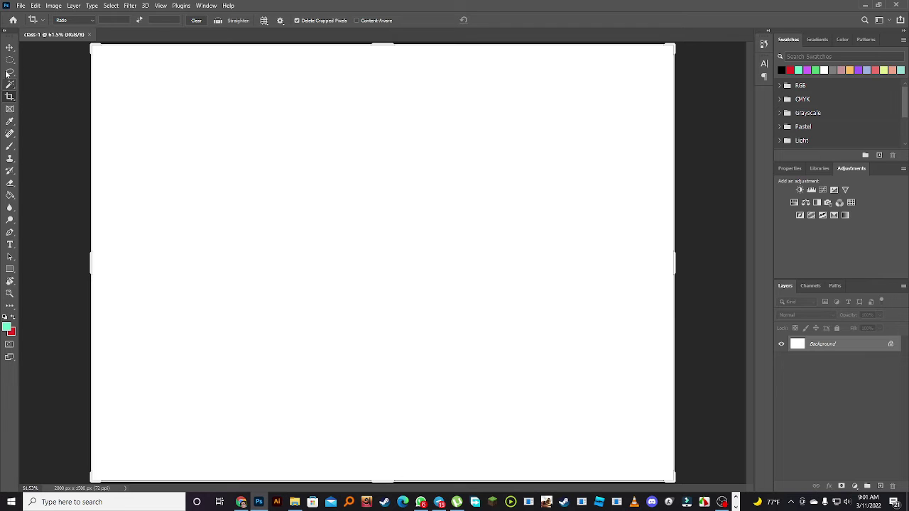
left_click(9, 48)
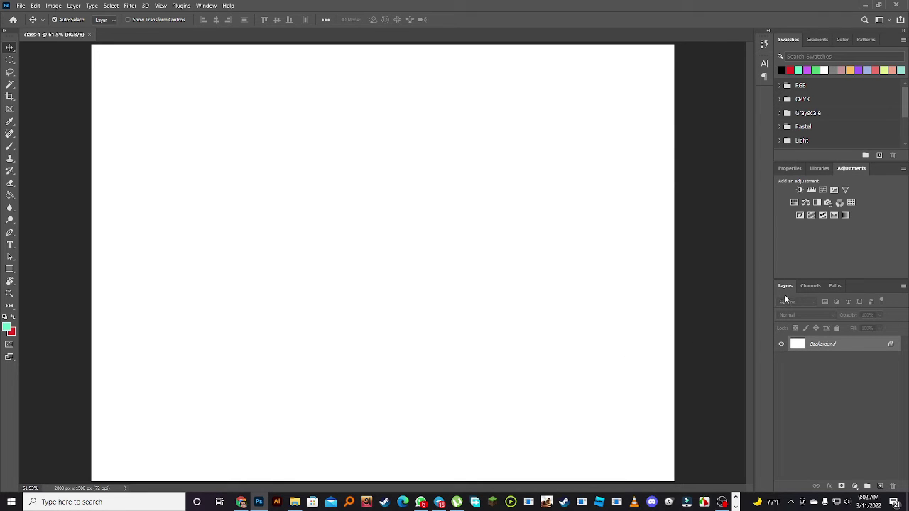
Remove the Layers panel from its group and restore it beside Channels and Paths.
left_click_drag(786, 286, 612, 284)
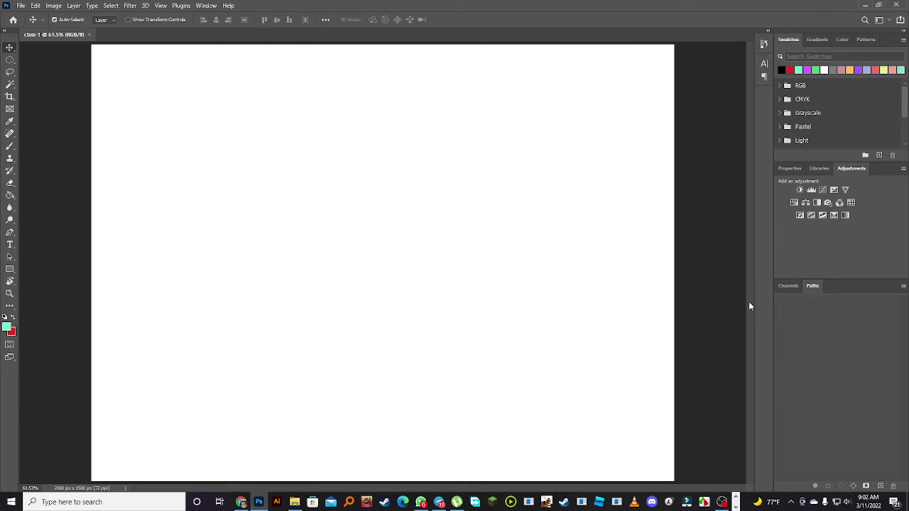
left_click(786, 287)
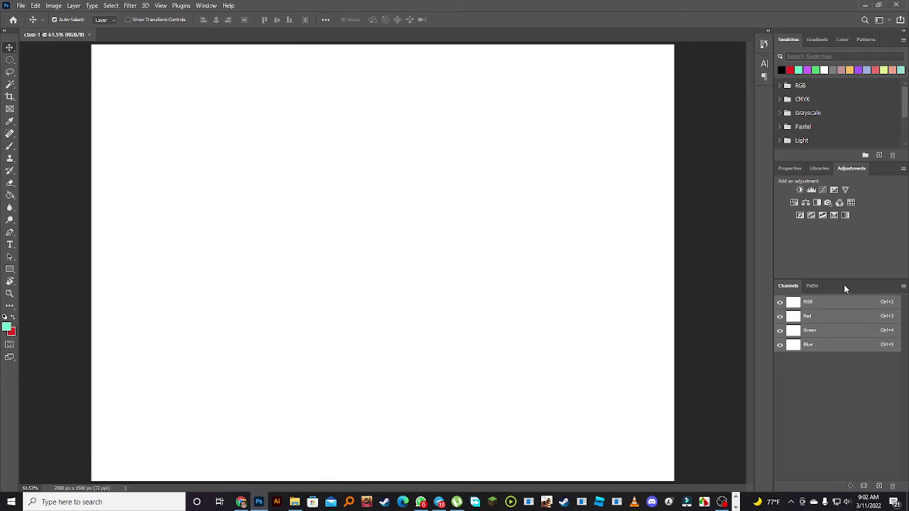
left_click(206, 7)
left_click_drag(840, 284, 840, 284)
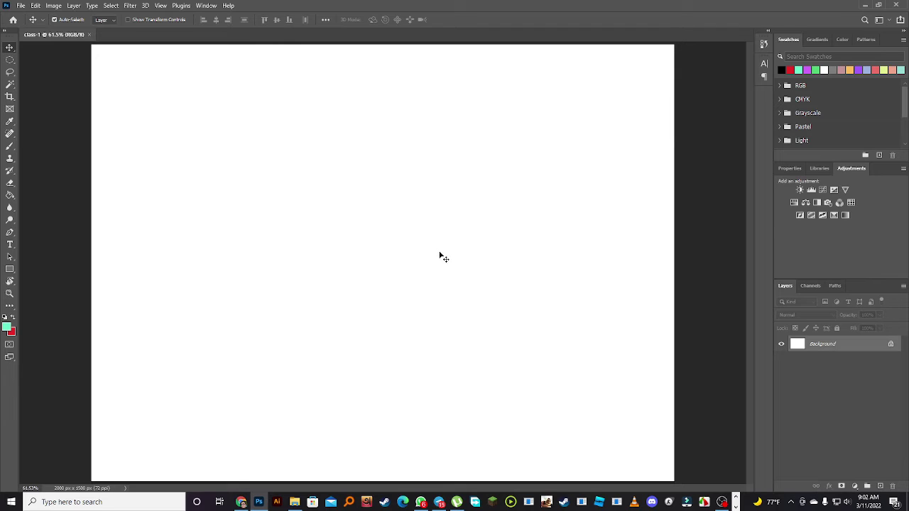
Add a new layer and fill a rectangular selection in the upper middle of the canvas with the mint-green foreground colour.
left_click(880, 486)
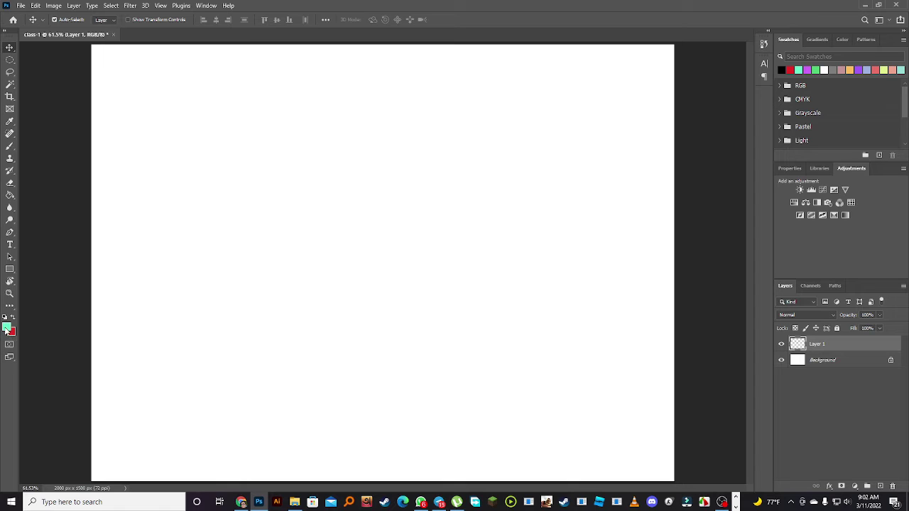
left_click(13, 62)
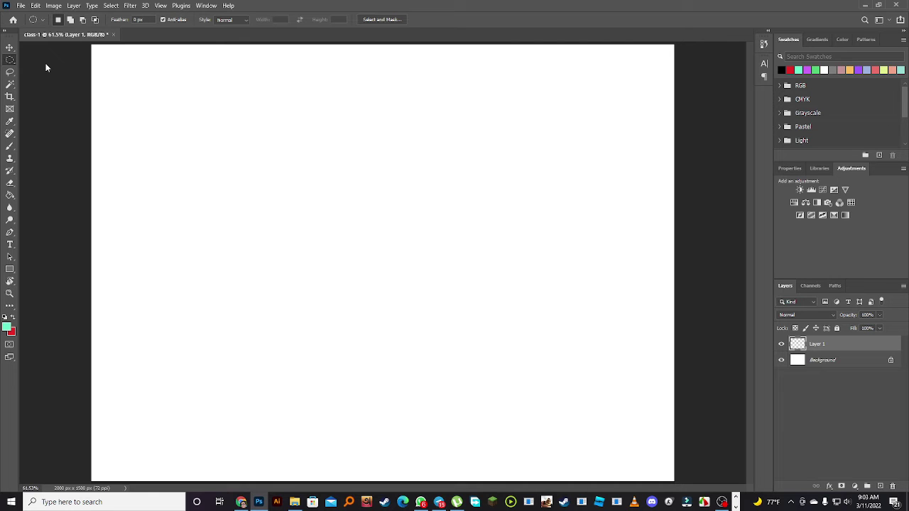
key("shift+m")
left_click_drag(258, 131, 424, 261)
left_click(10, 196)
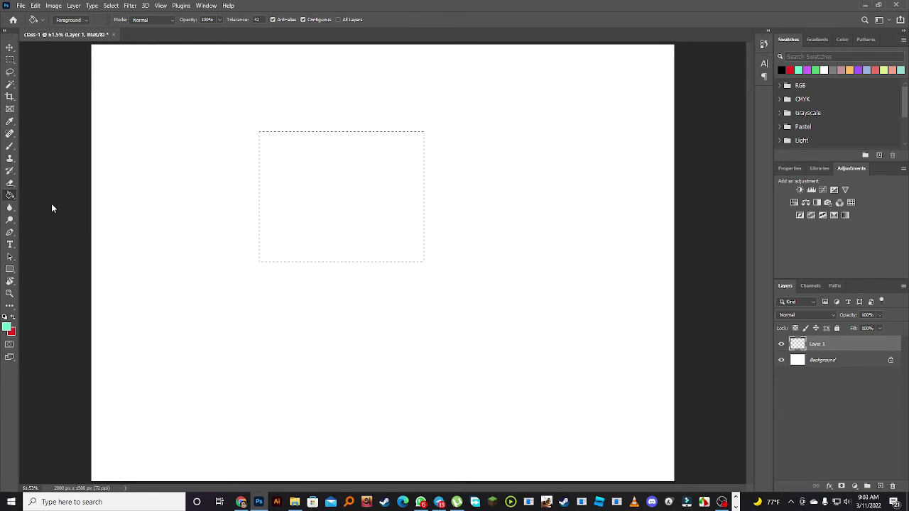
left_click(307, 186)
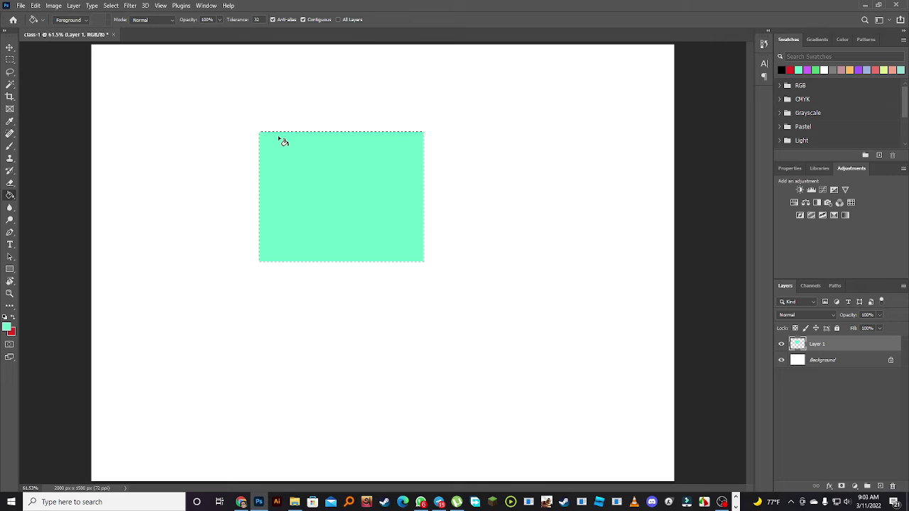
Deselect and move the mint-green rectangle around the upper half of the canvas, ending by deleting its layer.
left_click(9, 46)
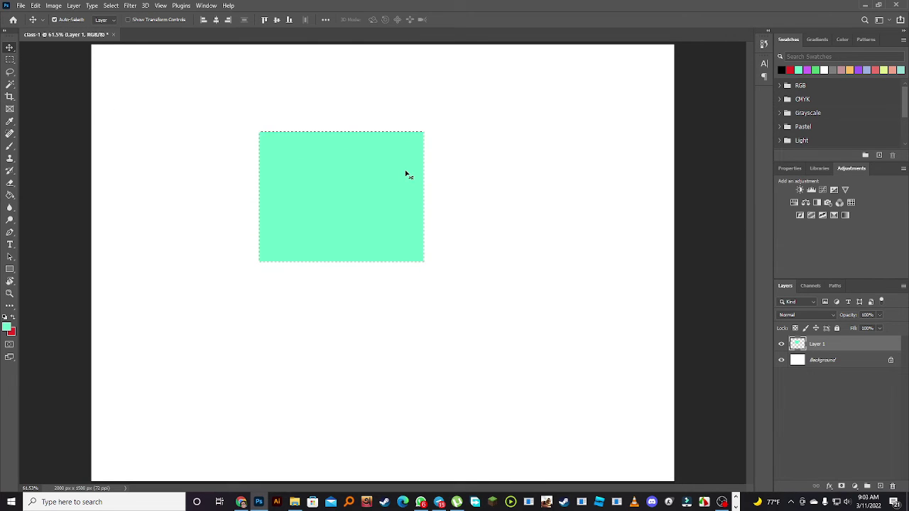
key("ctrl")
key("ctrl+d")
left_click_drag(327, 164, 317, 96)
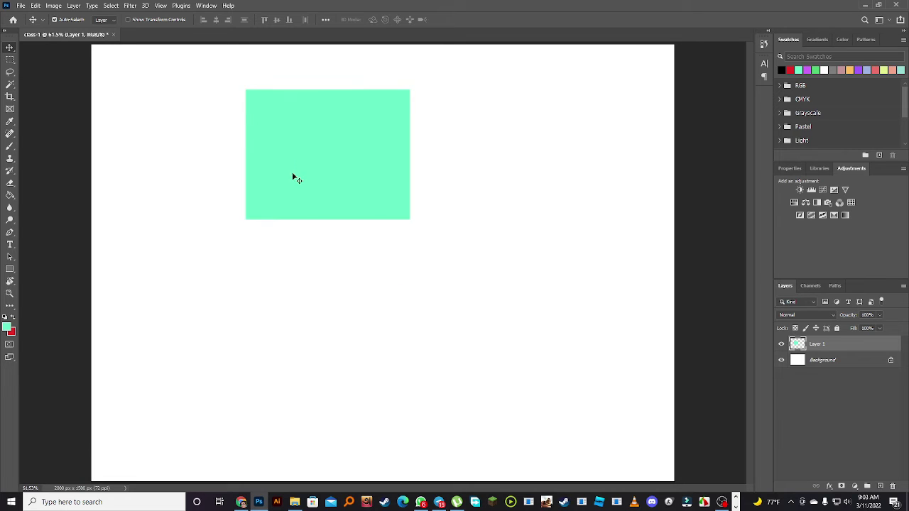
left_click_drag(306, 144, 355, 209)
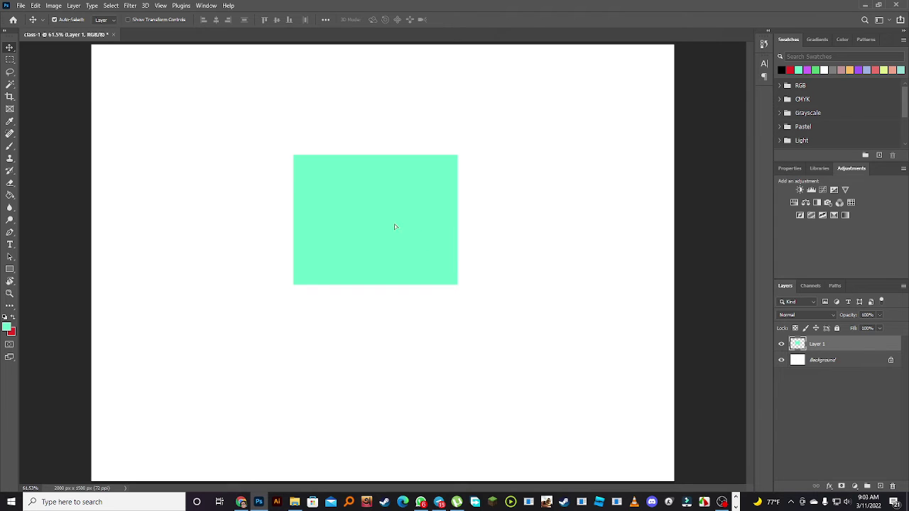
mouse_move(396, 227)
left_mouse_down()
mouse_move(377, 260)
mouse_move(392, 219)
mouse_move(399, 227)
left_mouse_up()
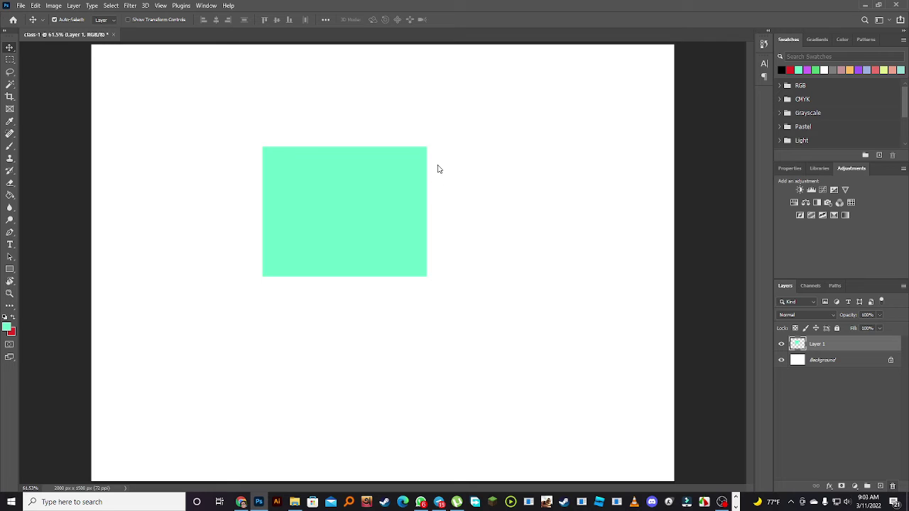
key("Delete")
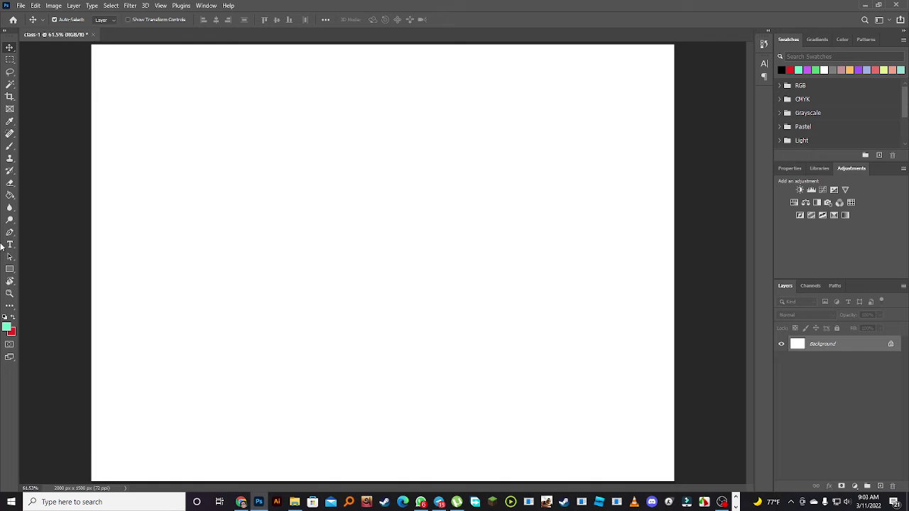
Select a rectangular area in the upper middle of the Background layer and fill it with mint green, clearing the selection.
left_click(9, 60)
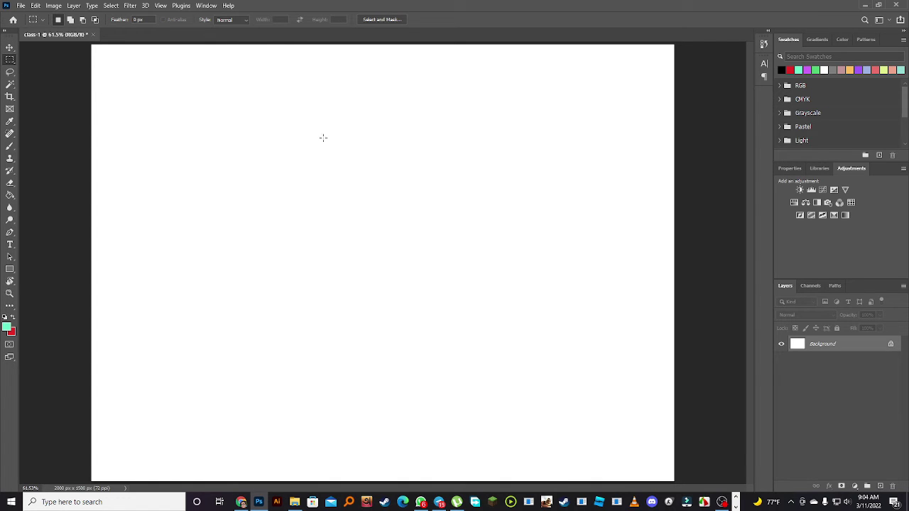
left_click_drag(244, 115, 446, 255)
left_click(10, 194)
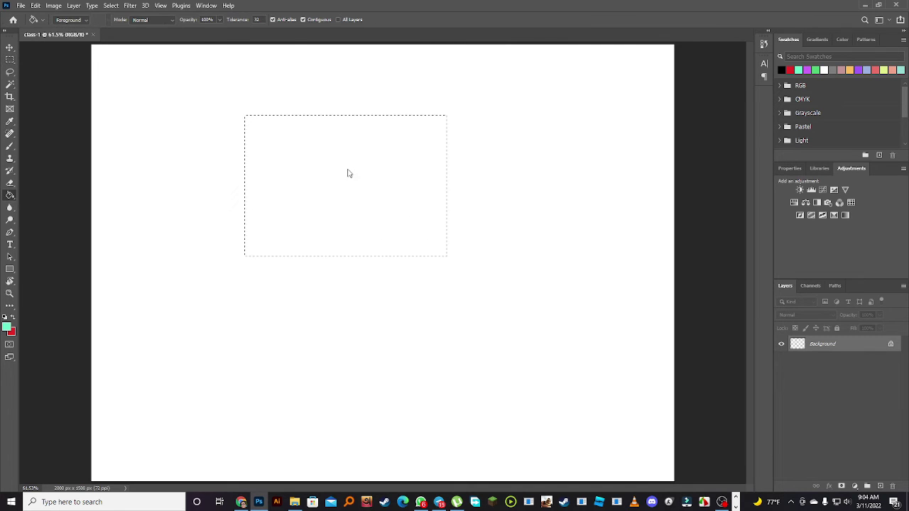
left_click(348, 171)
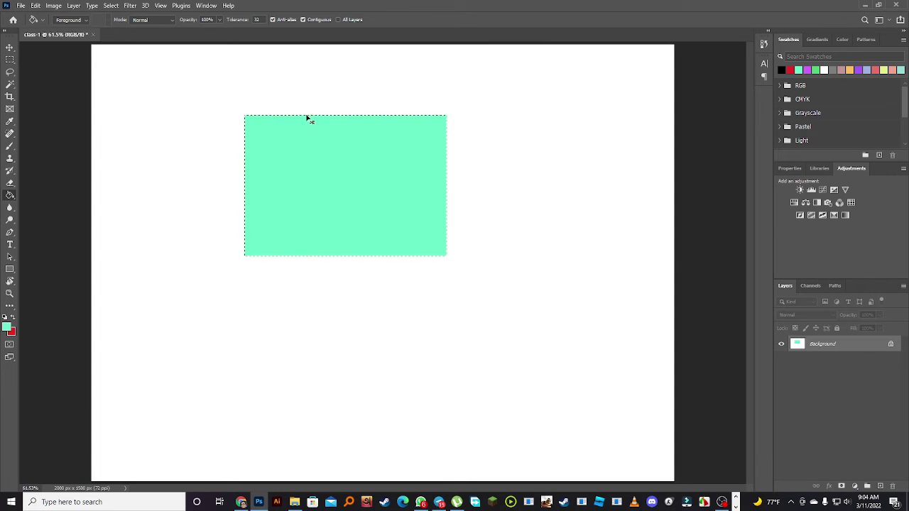
key("ctrl+d")
left_click(9, 50)
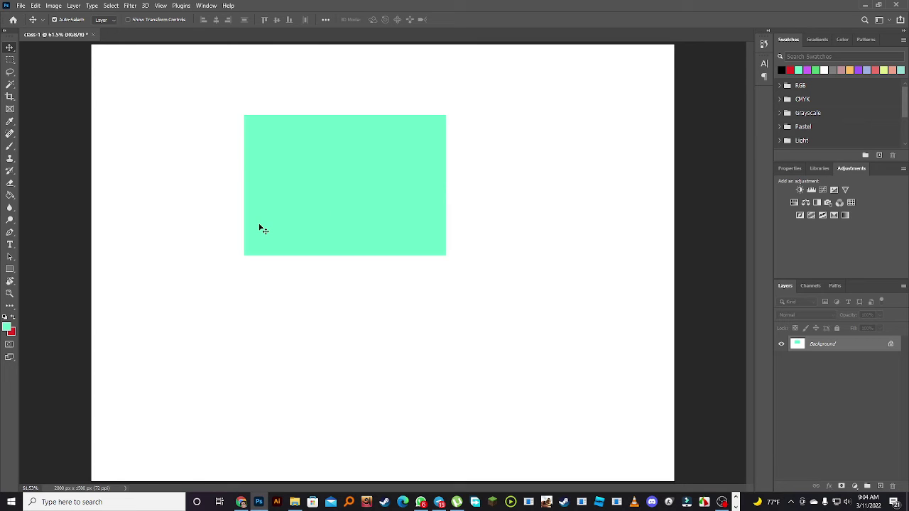
Undo the deselection and the mint-green fill on the Background, and add a new layer above it.
key("ctrl+z")
key("ctrl+z")
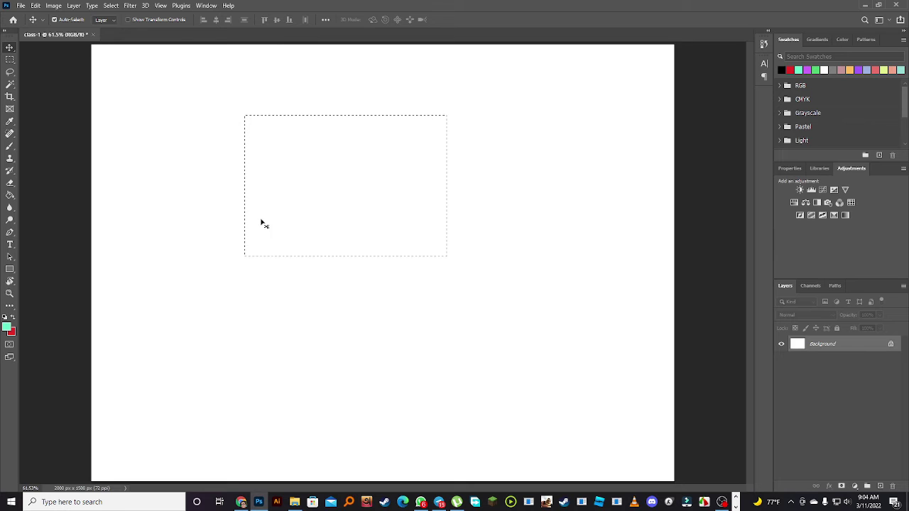
left_click(880, 486)
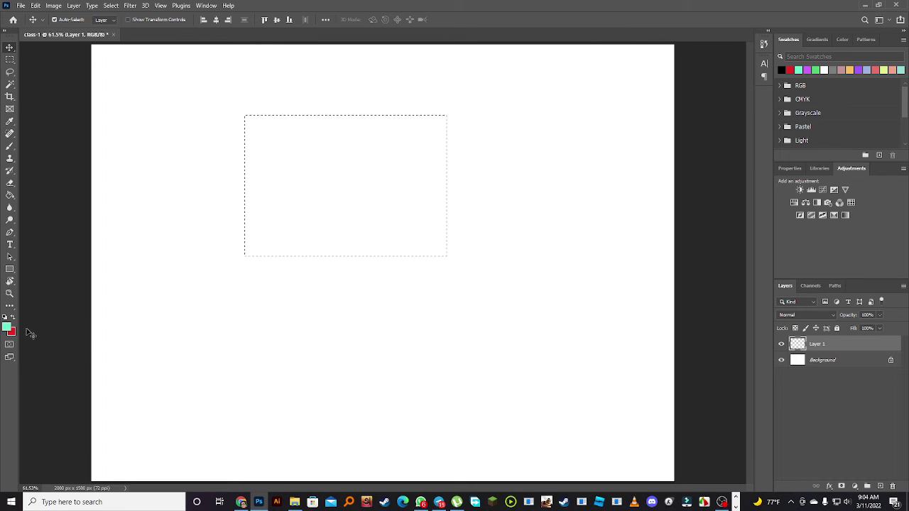
Fill the rectangular selection on the new layer with the mint-green foreground colour using the Paint Bucket, and deselect.
key("i")
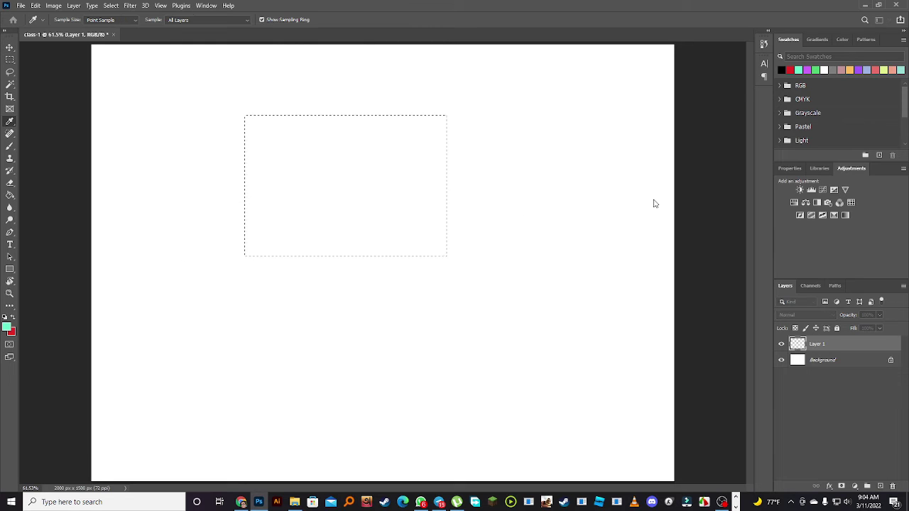
key("v")
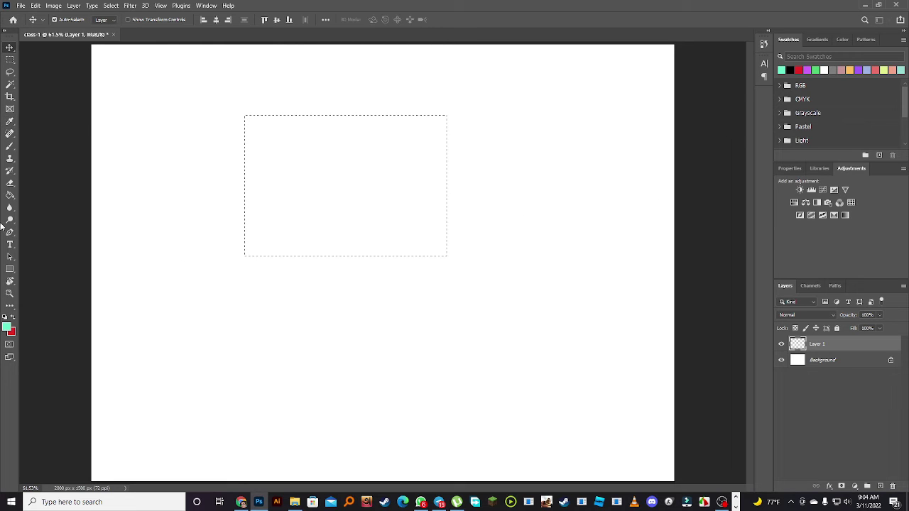
left_click(10, 196)
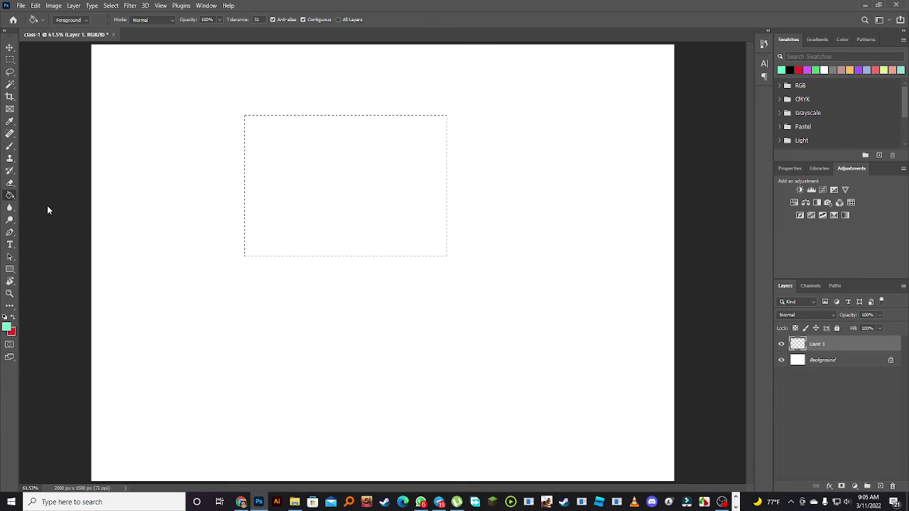
left_click(327, 151)
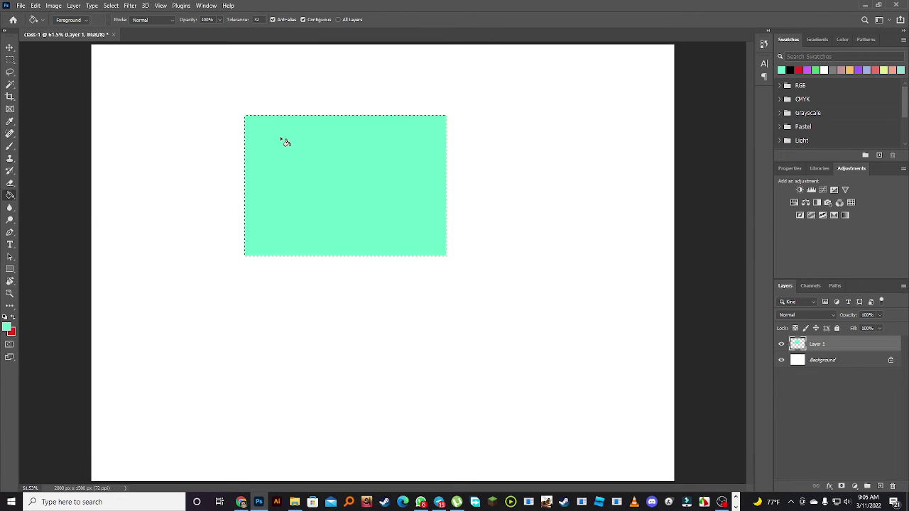
key("v")
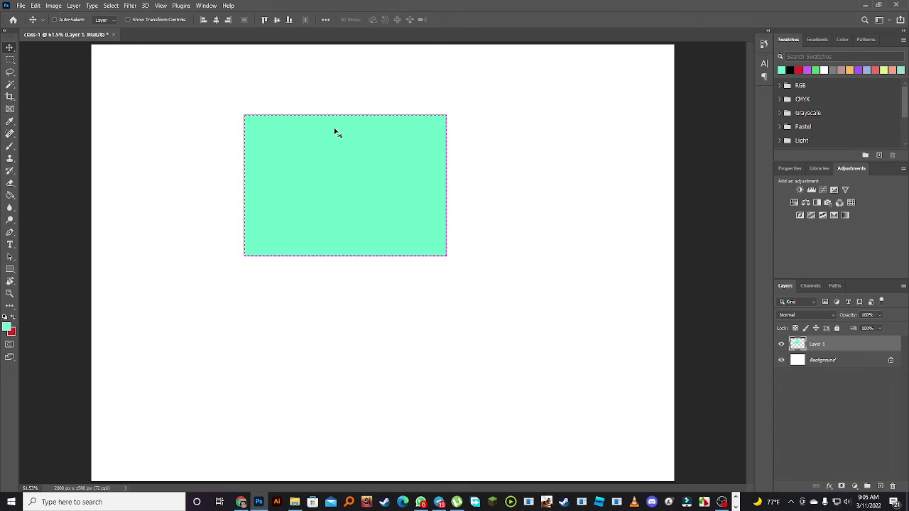
key("ctrl+d")
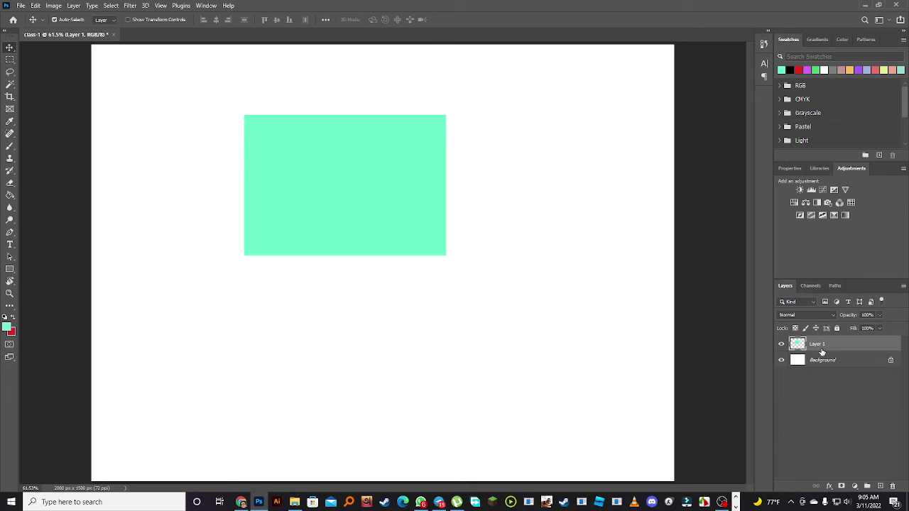
Move the mint-green rectangle around the canvas and leave it in the canvas's upper-left area.
left_click_drag(360, 203, 393, 192)
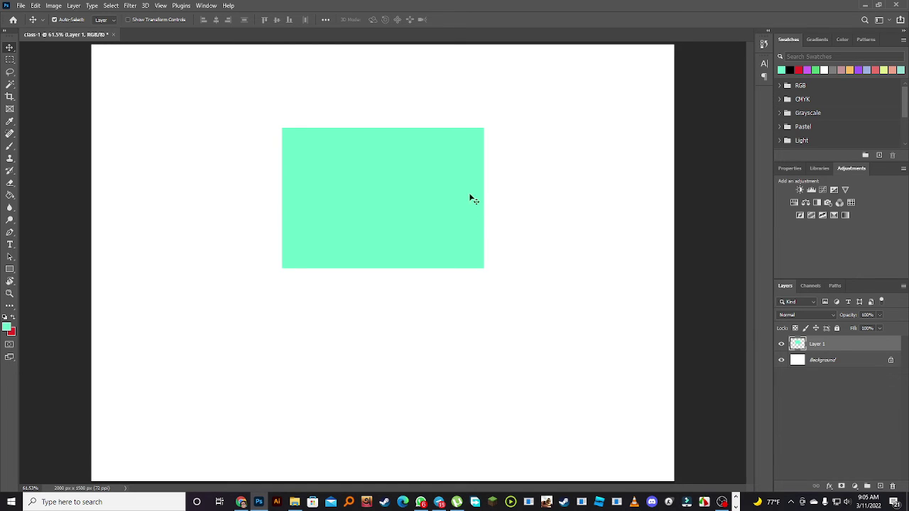
left_click_drag(460, 197, 384, 188)
left_click_drag(327, 175, 362, 211)
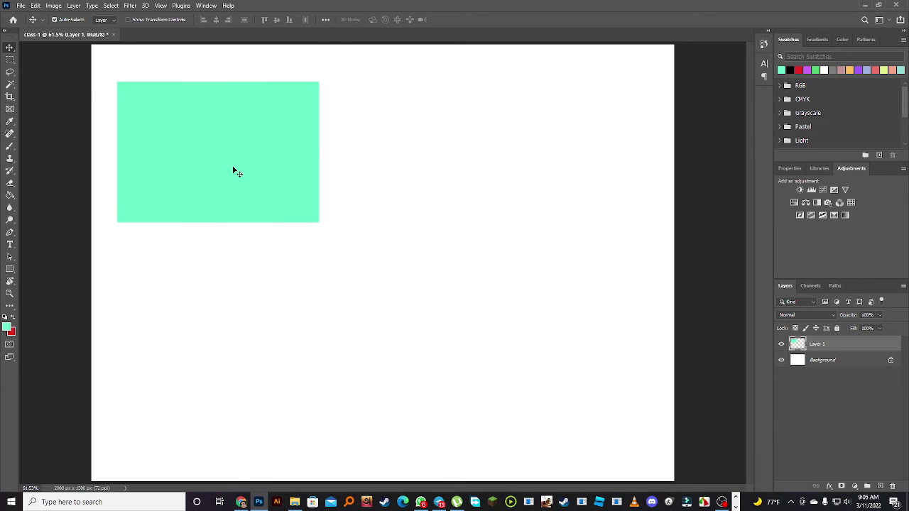
left_click_drag(269, 160, 310, 150)
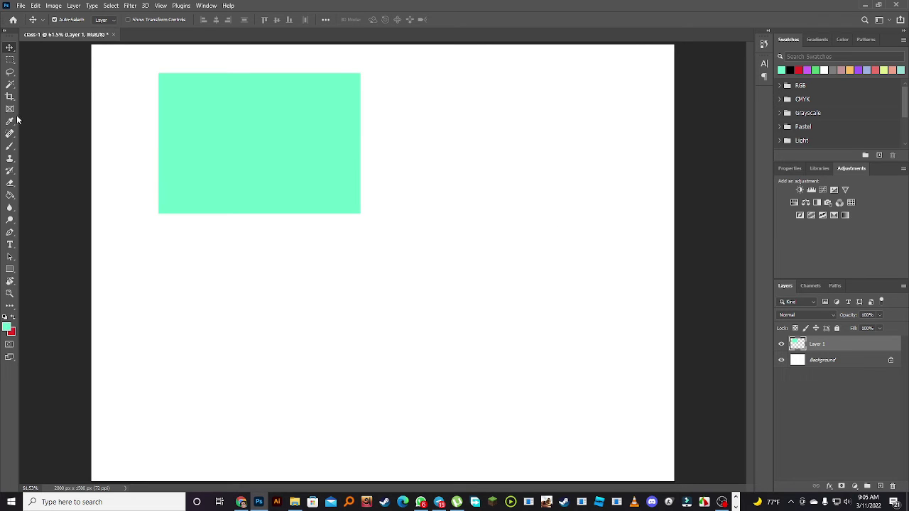
Add a new layer, fill an elliptical selection beside the rectangle with mint green, and clear the selection.
left_click(880, 486)
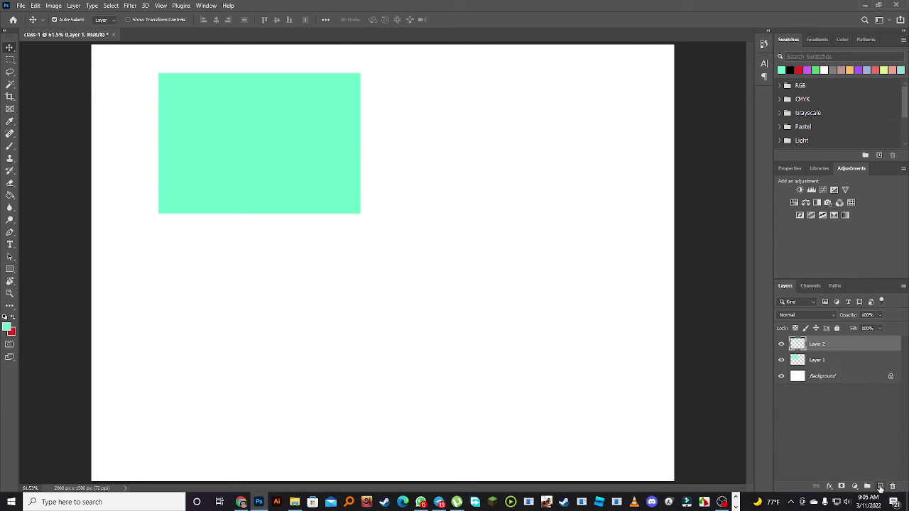
left_click(9, 59)
key("shift+m")
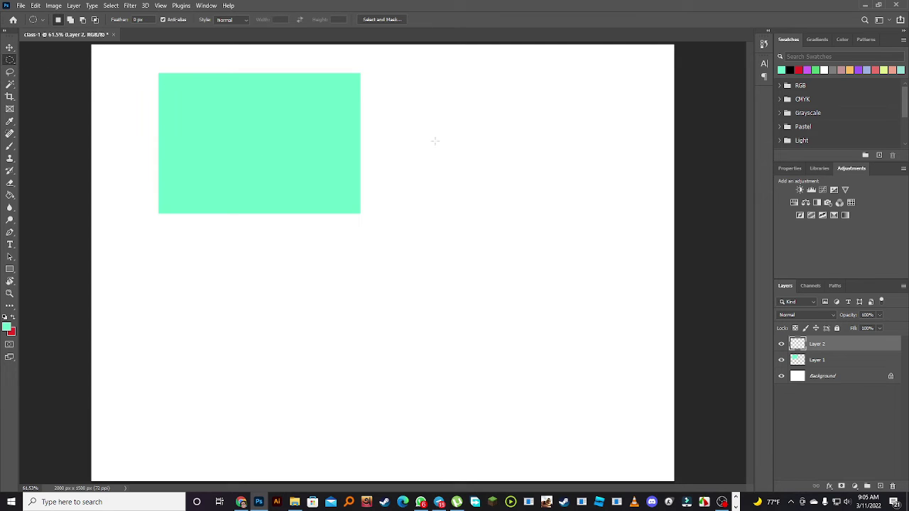
left_click_drag(440, 118, 578, 267)
key("i")
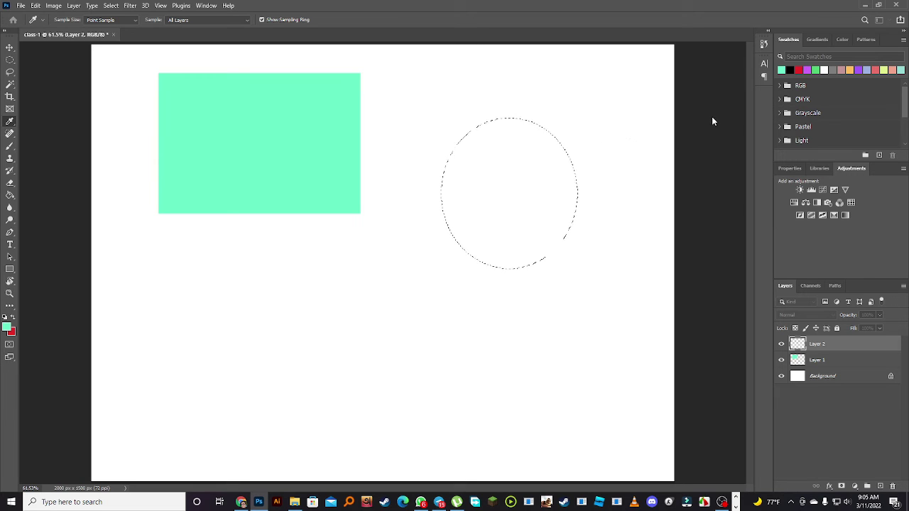
key("m")
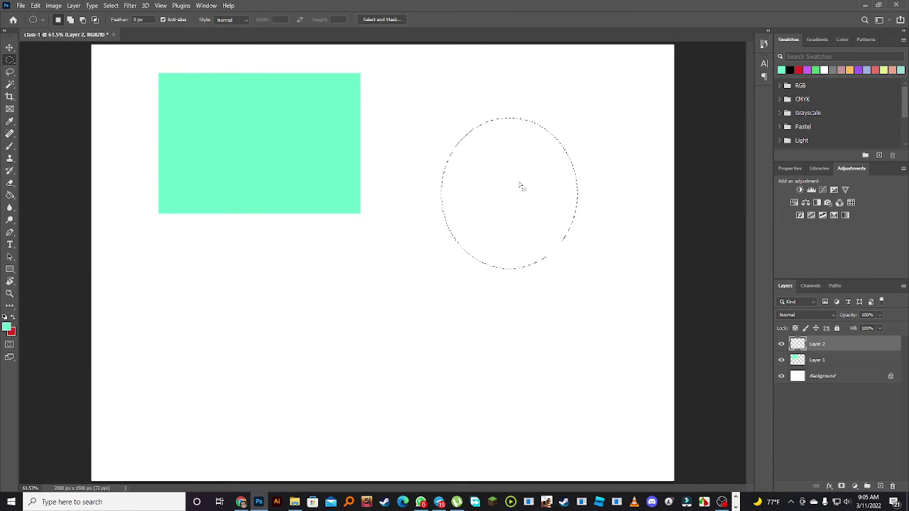
left_click(10, 196)
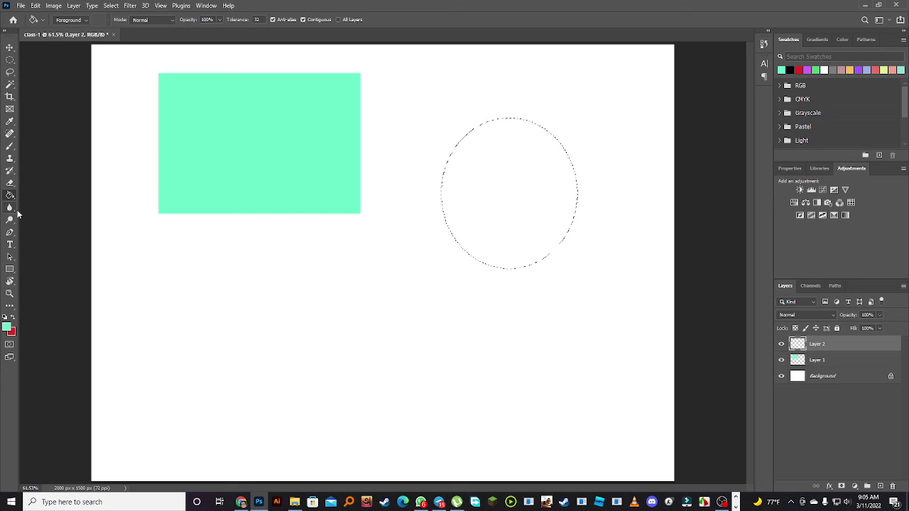
left_click(510, 180)
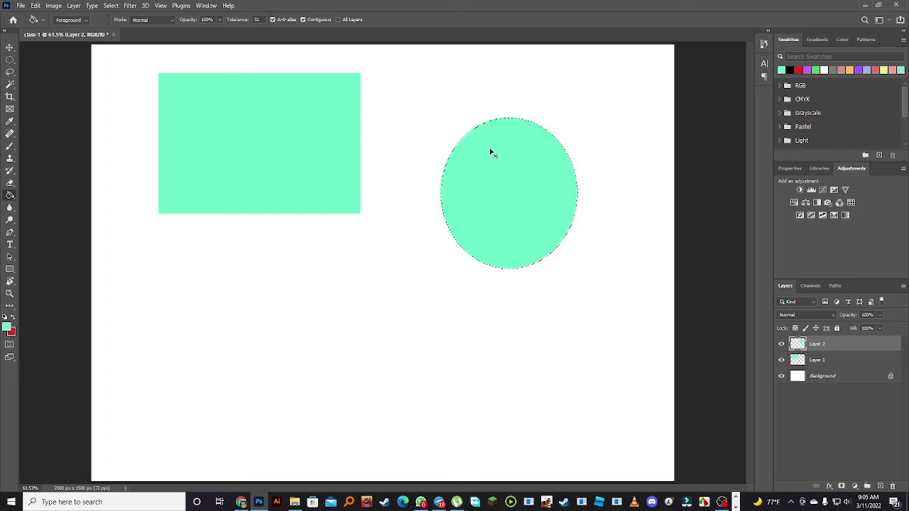
key("ctrl+d")
Move the ellipse and the rectangle independently around the canvas, ending side by side with the rectangle on the left and space above both.
left_click(9, 47)
left_click_drag(517, 164, 453, 221)
left_click_drag(235, 130, 193, 192)
left_click_drag(476, 202, 504, 138)
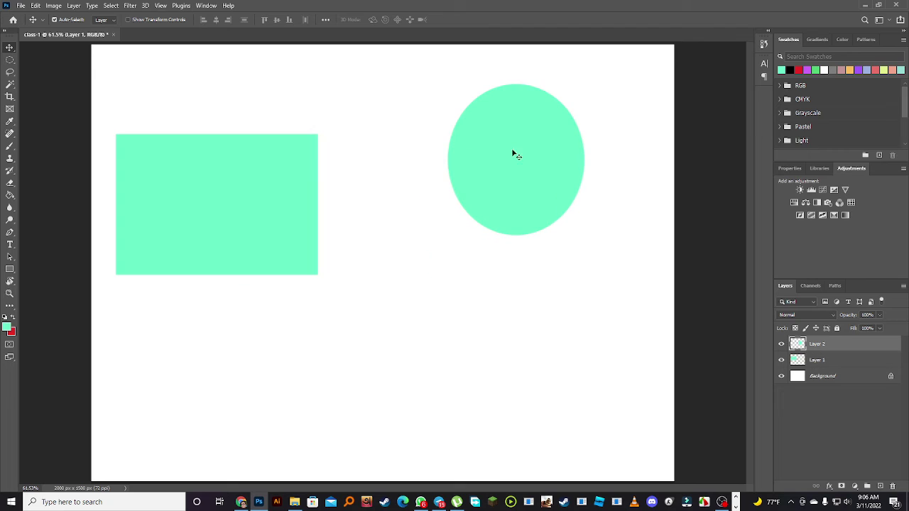
left_click_drag(233, 199, 236, 167)
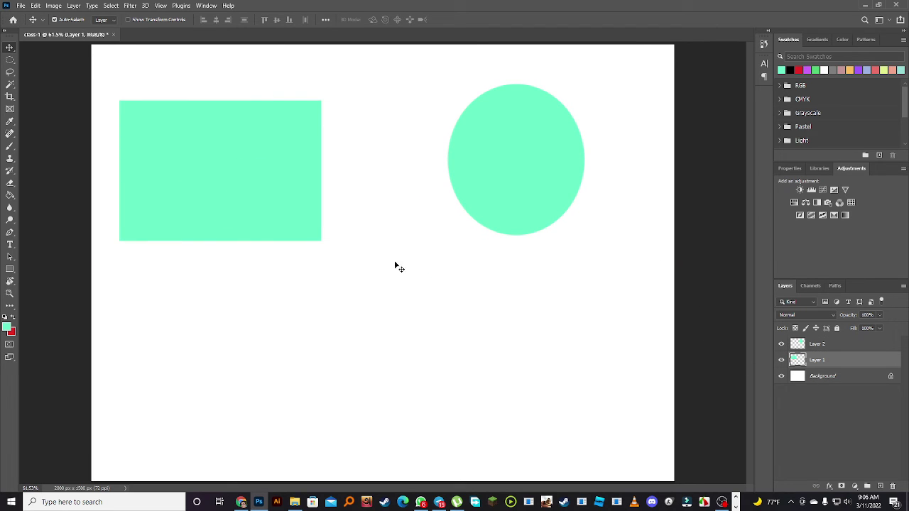
left_click_drag(223, 178, 221, 213)
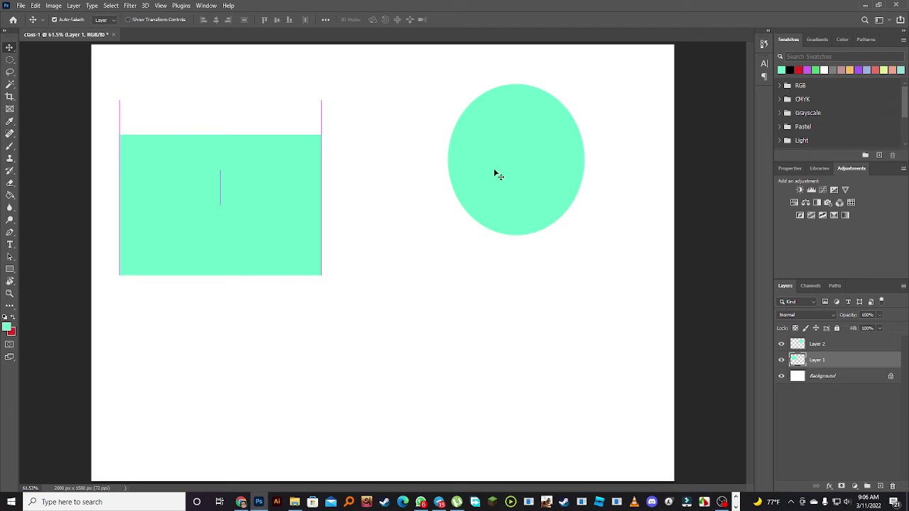
left_click(532, 154)
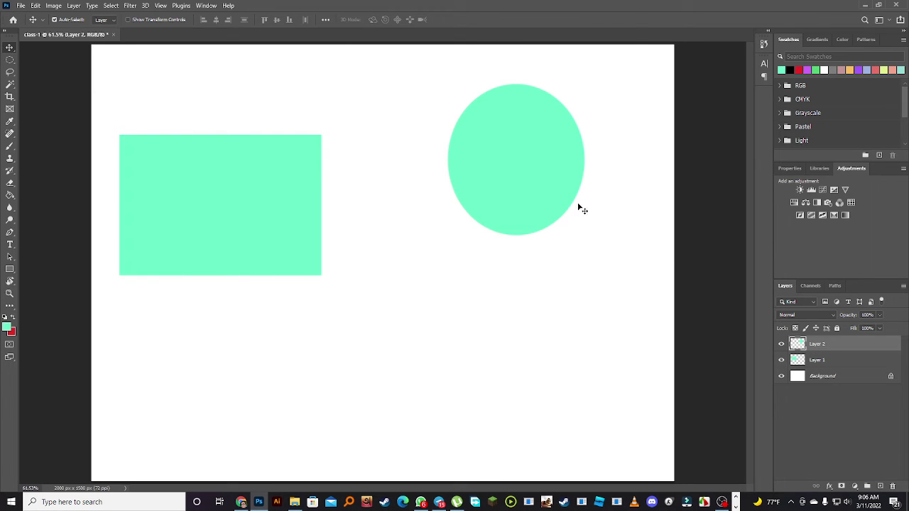
left_click_drag(536, 158, 509, 284)
left_click_drag(209, 213, 202, 170)
left_click_drag(519, 182, 527, 119)
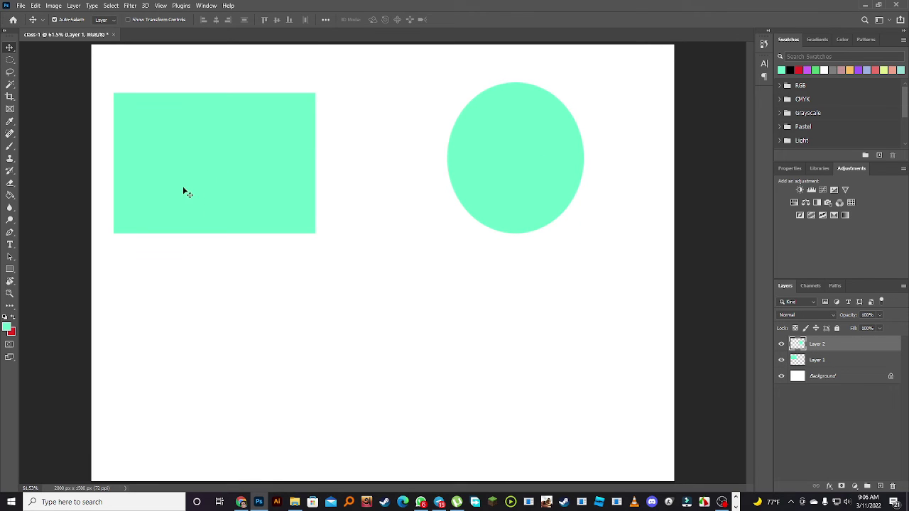
left_click_drag(182, 185, 215, 241)
left_click_drag(323, 222, 260, 165)
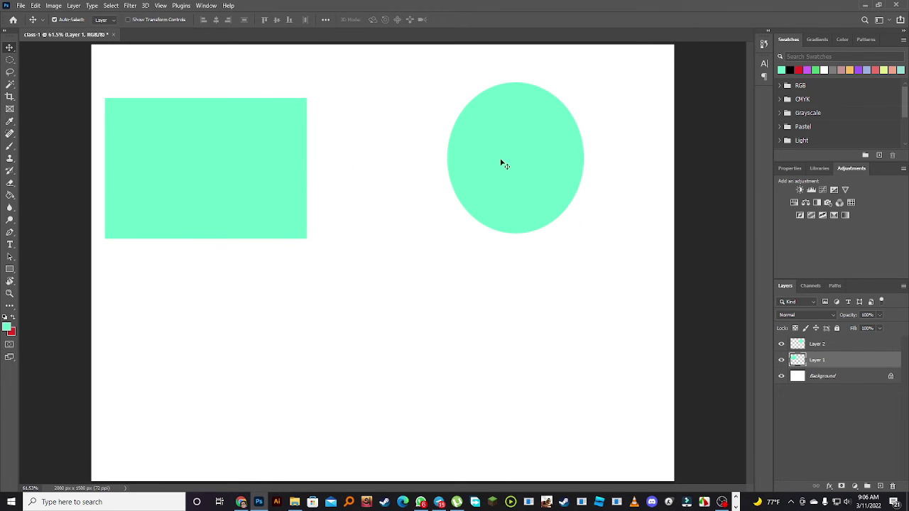
left_click_drag(501, 163, 462, 193)
left_click_drag(259, 178, 275, 229)
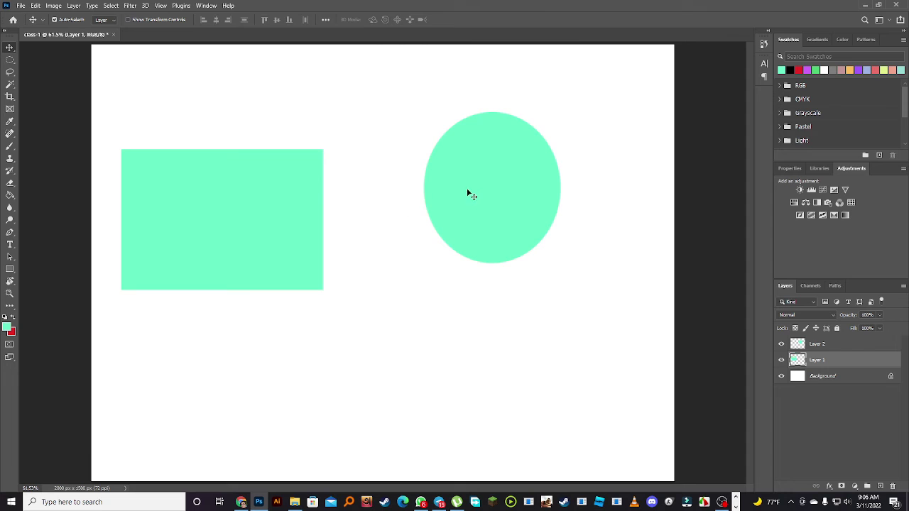
left_click_drag(469, 195, 438, 191)
left_click_drag(199, 200, 193, 159)
left_click_drag(481, 213, 498, 242)
left_click_drag(252, 204, 256, 251)
left_click_drag(475, 203, 471, 184)
left_click_drag(210, 226, 217, 187)
left_click_drag(469, 205, 462, 186)
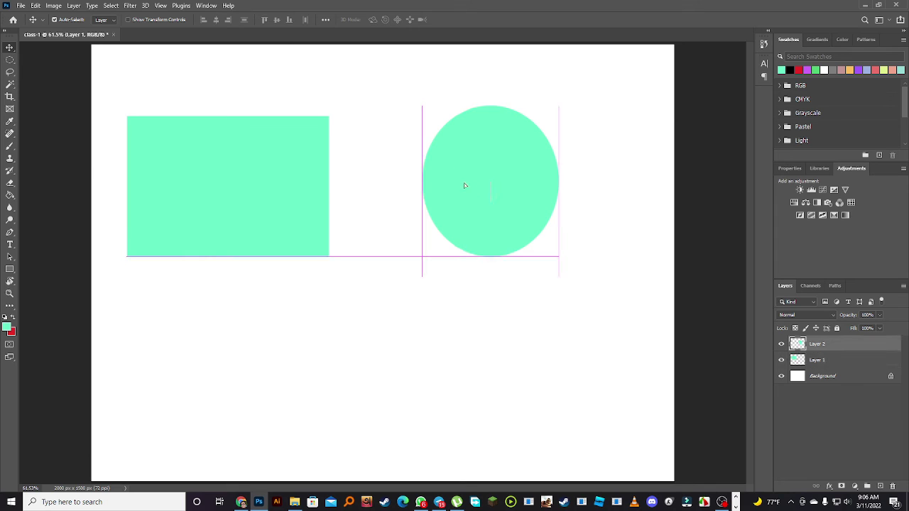
left_click_drag(280, 204, 342, 189)
mouse_move(511, 202)
left_mouse_down()
mouse_move(550, 201)
mouse_move(473, 203)
mouse_move(502, 207)
left_mouse_up()
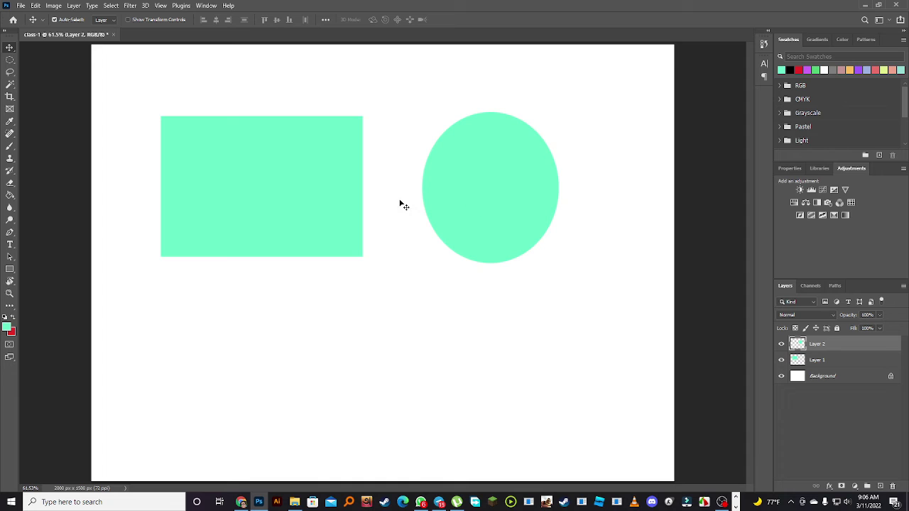
left_click_drag(333, 196, 303, 178)
left_click_drag(522, 192, 515, 154)
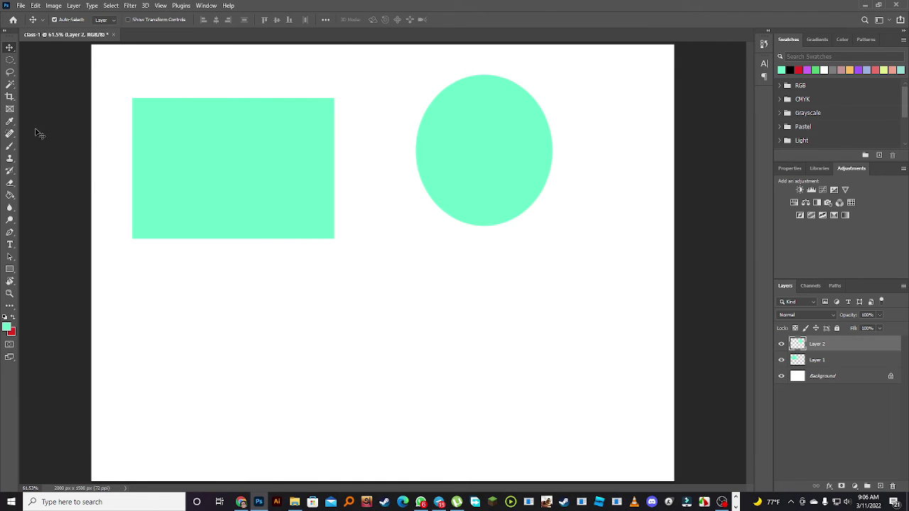
left_click_drag(211, 168, 210, 145)
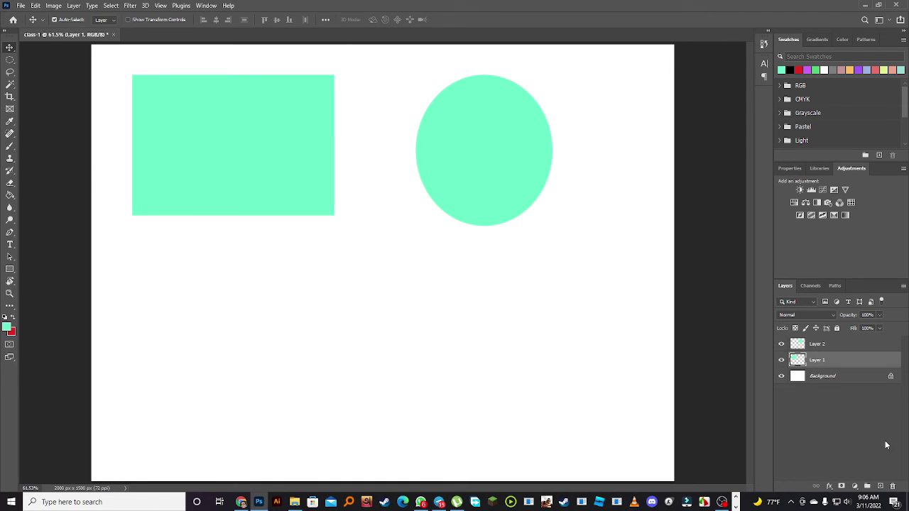
left_click_drag(493, 216, 528, 263)
left_click_drag(258, 178, 279, 265)
left_click_drag(523, 211, 525, 232)
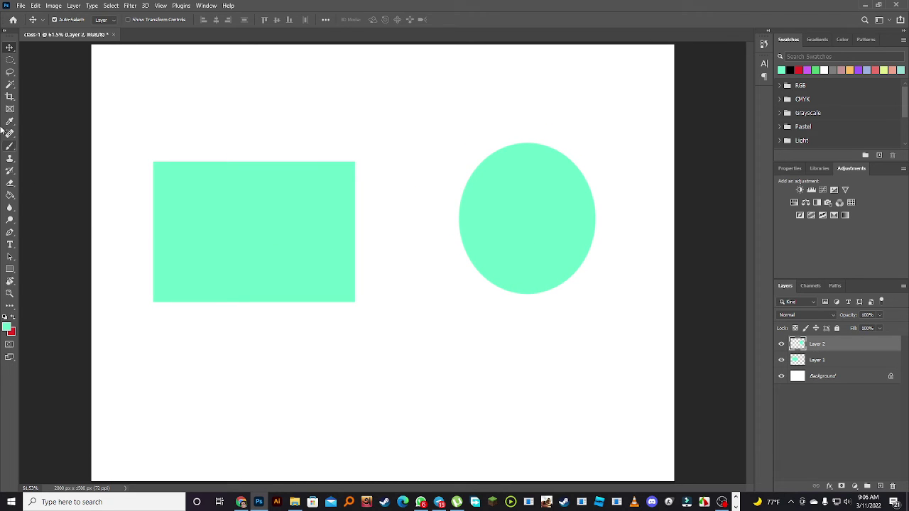
Select a small rectangular area above the gap between the two shapes and clear the selection.
left_click(9, 60)
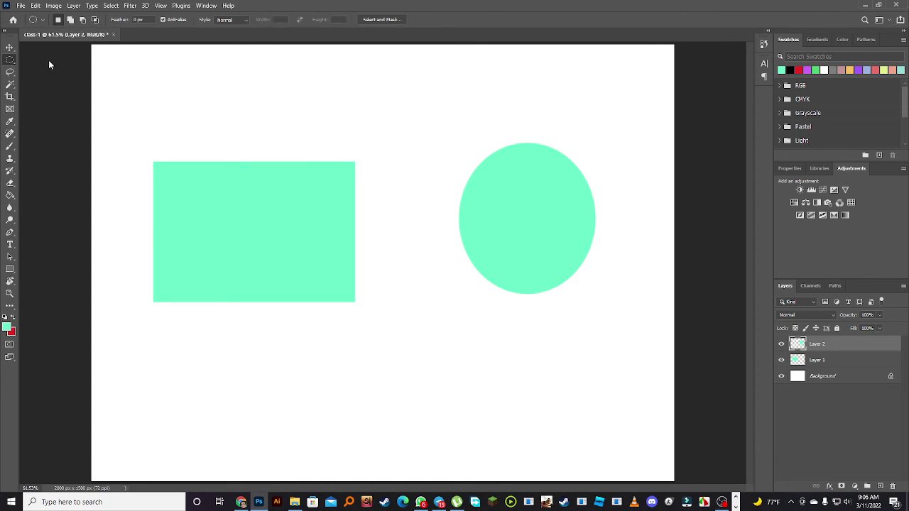
key("shift+m")
left_click_drag(368, 88, 461, 171)
left_click(10, 46)
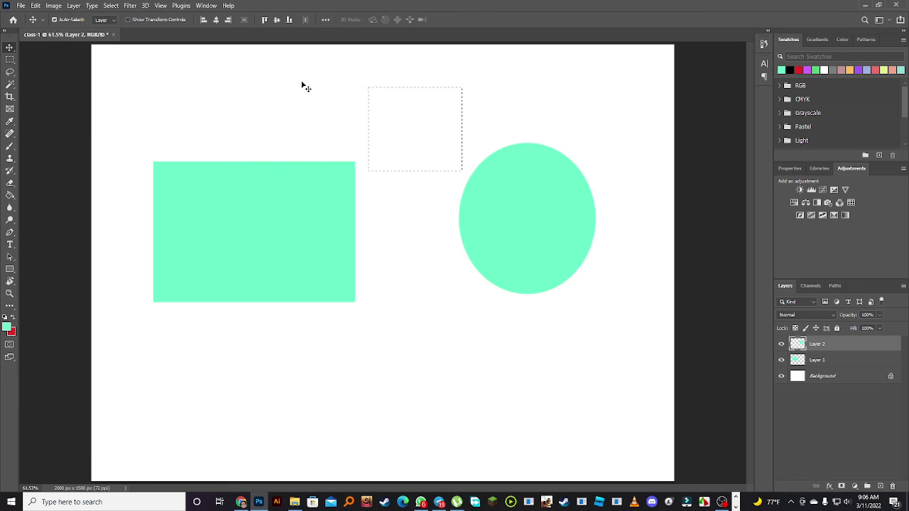
key("ctrl+d")
Add the text "Ctrl+D= Deselect" near the top of the canvas, above the rectangle and ellipse.
left_click(13, 245)
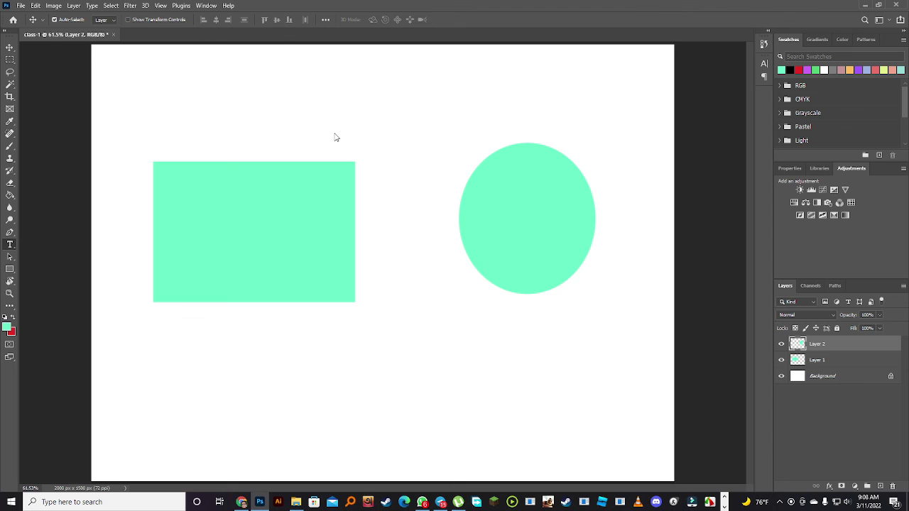
key("t")
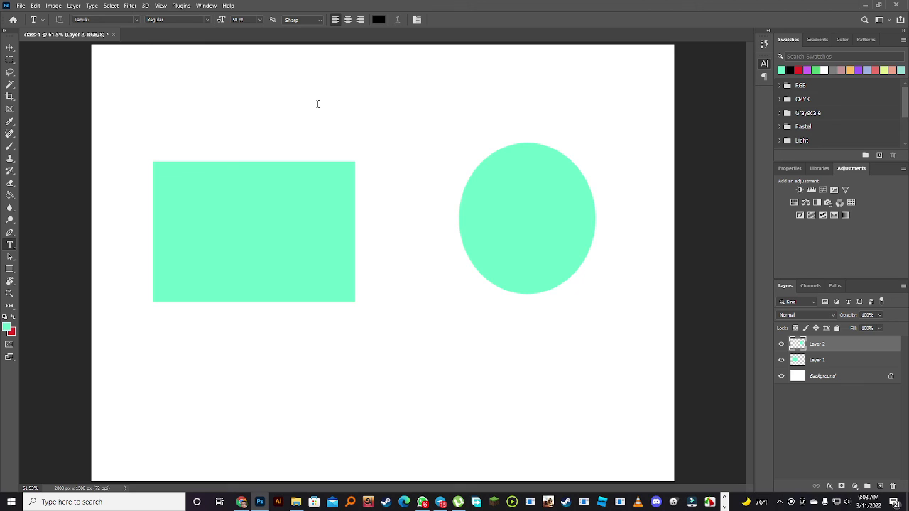
left_click(317, 104)
type("Ctrl+D")
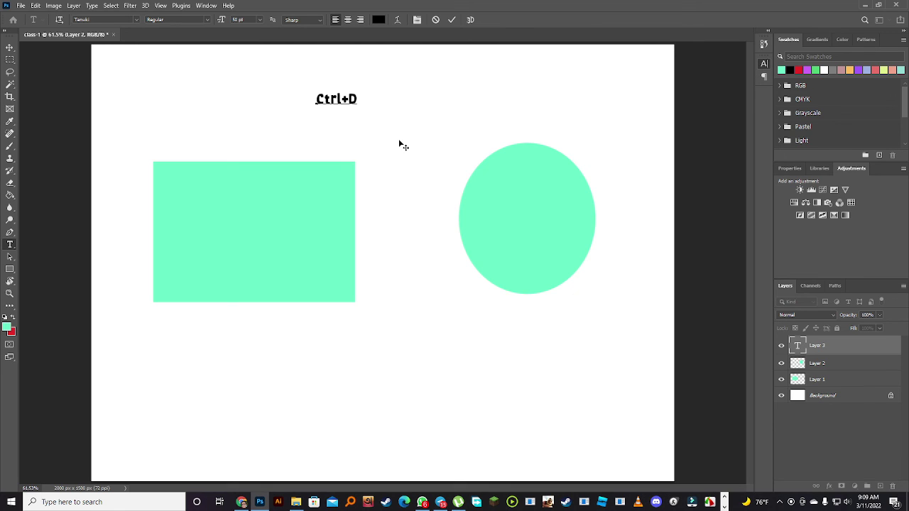
type("= Deselect")
key("ctrl+Return")
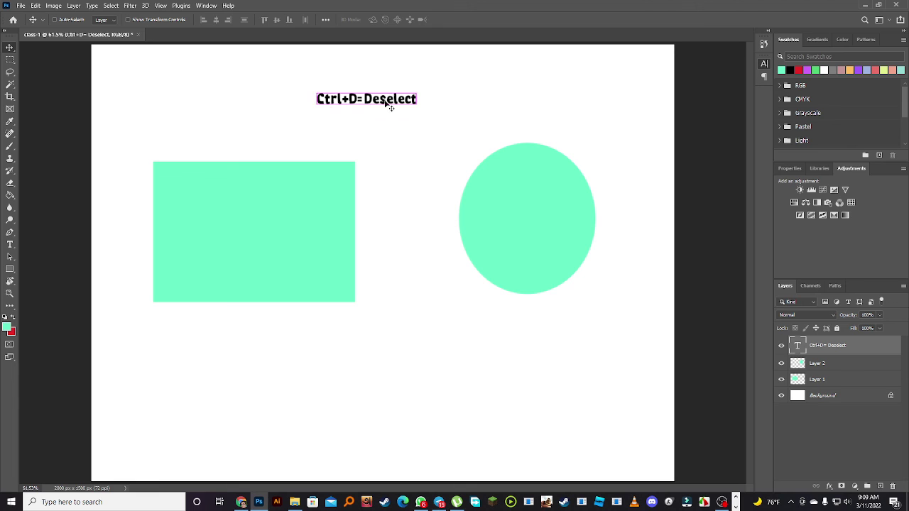
Duplicate the "Ctrl+D= Deselect" text layer, place the copy directly below the original line, and delete the copy's wording.
key("ctrl+j")
left_click_drag(383, 101, 383, 122)
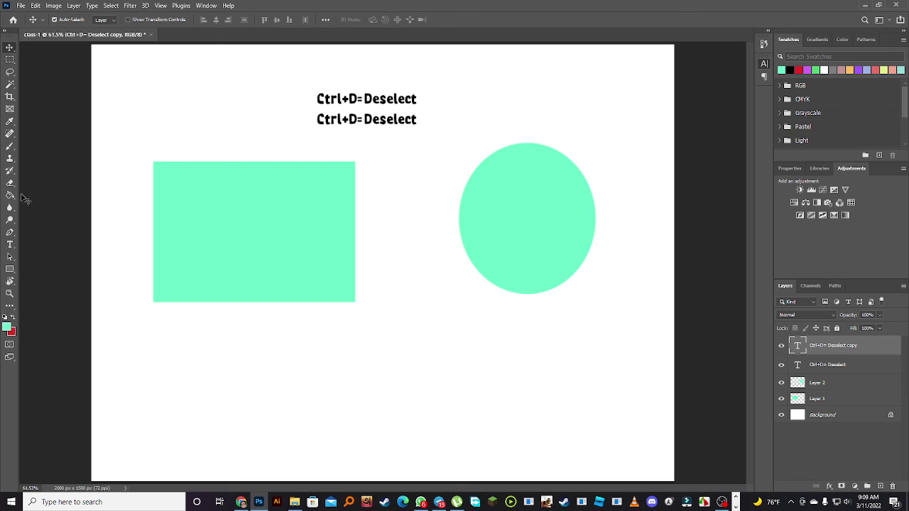
left_click(10, 245)
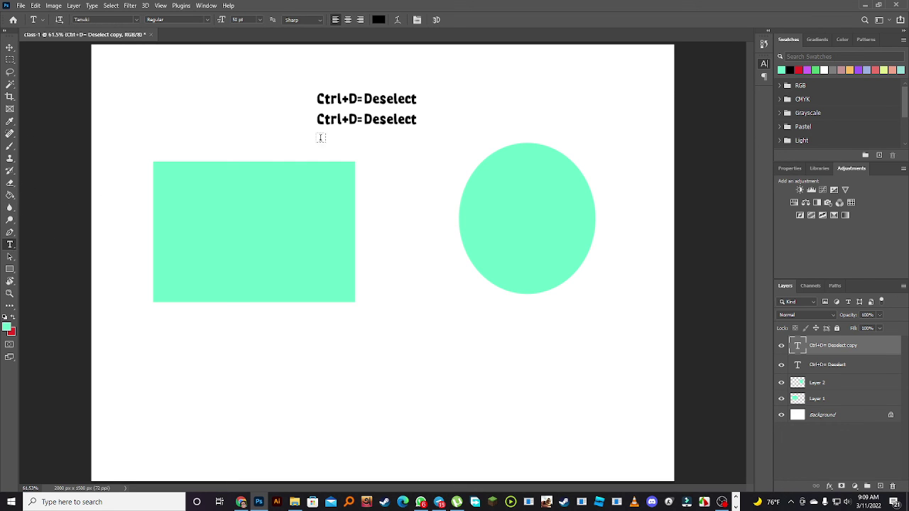
left_click(368, 120)
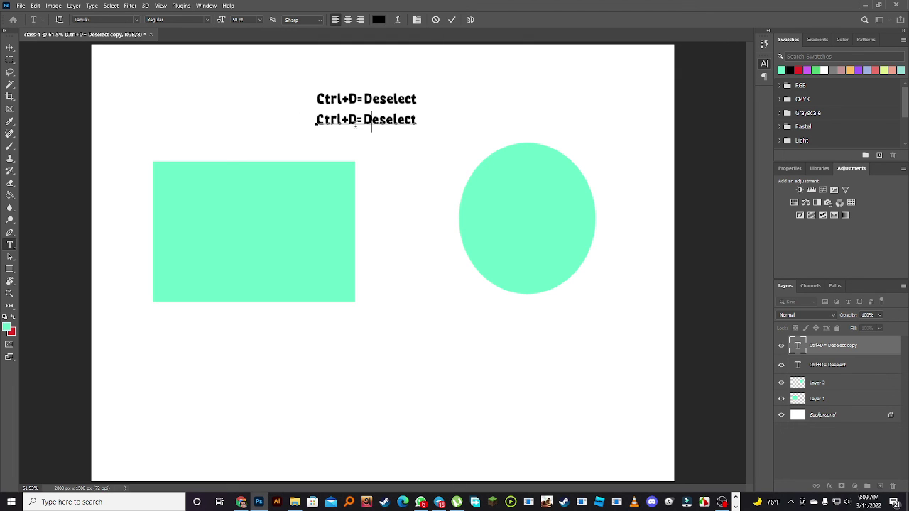
key("ctrl")
key("ctrl+a")
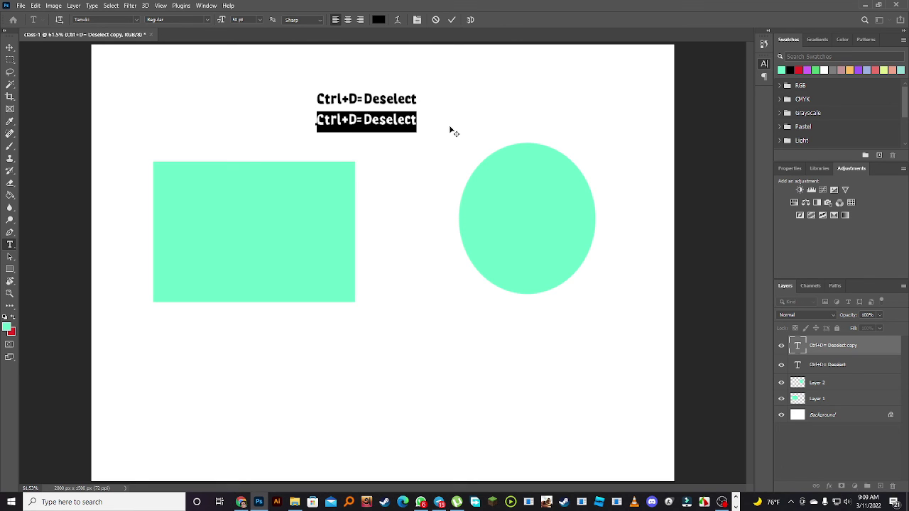
key("BackSpace")
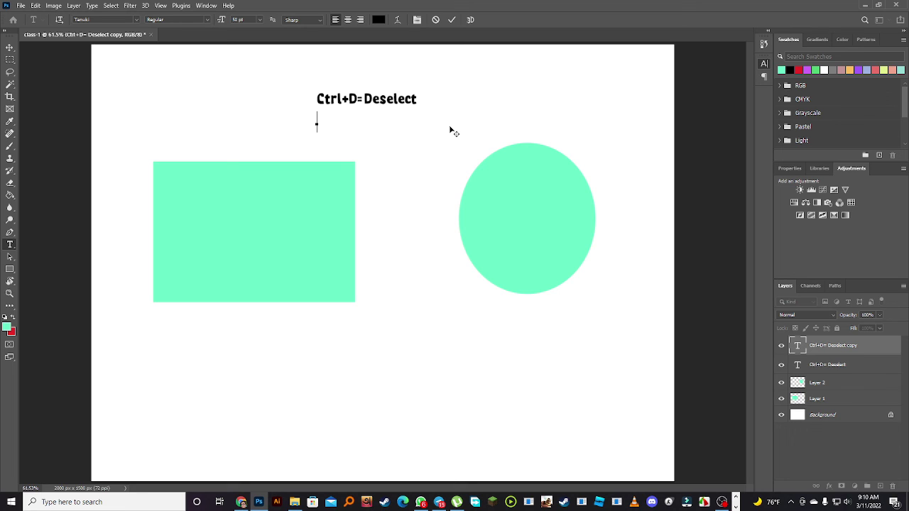
Enter "ctro+shft+N=new lare" as the wording of the emptied second text line and commit it.
type("ctro+shft")
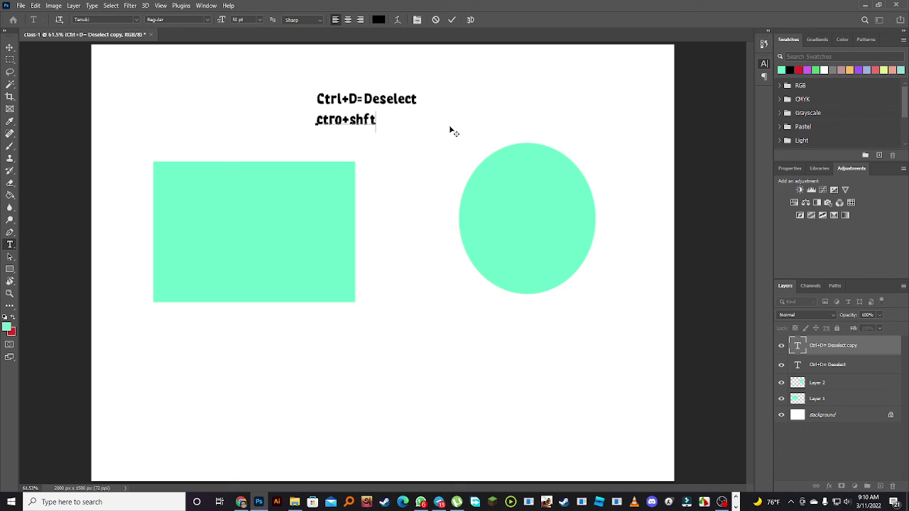
type("+N")
key("BackSpace")
type("=new")
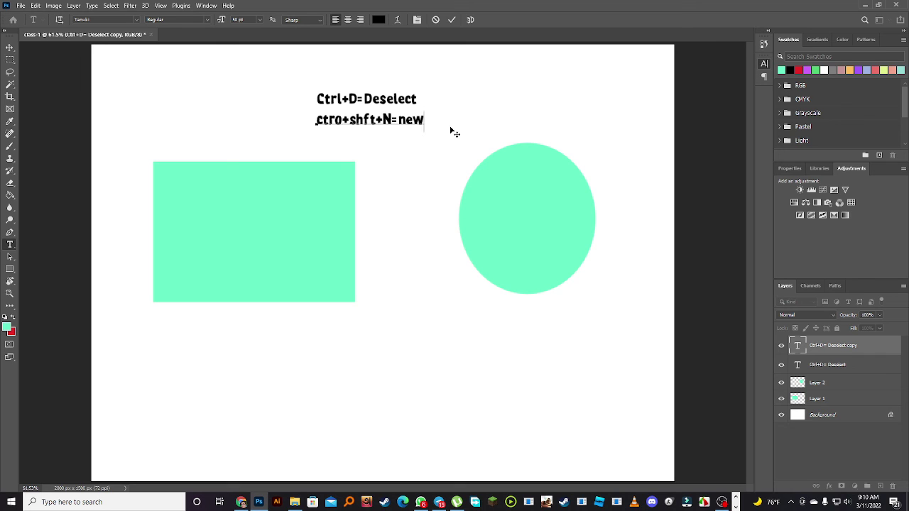
type(" la")
type("yer")
key("BackSpace")
key("BackSpace")
key("BackSpace")
key("Left")
key("Right")
type("re")
left_click(11, 47)
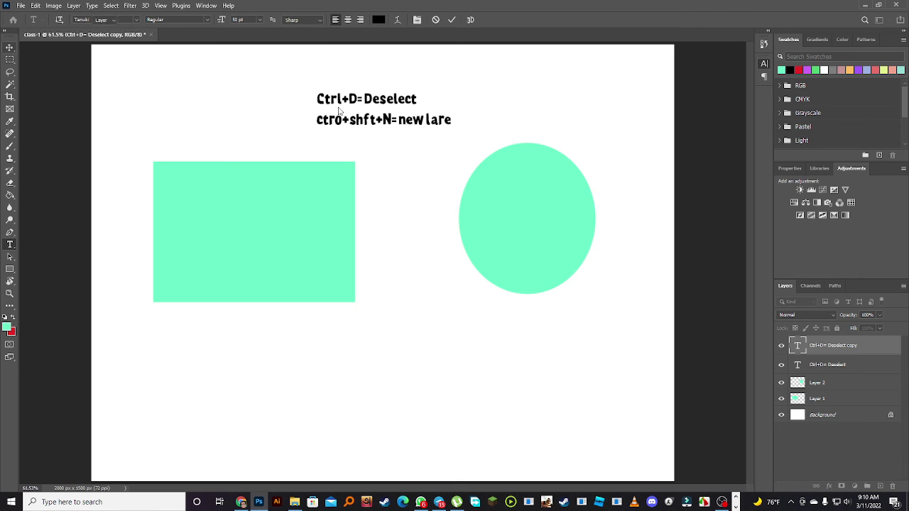